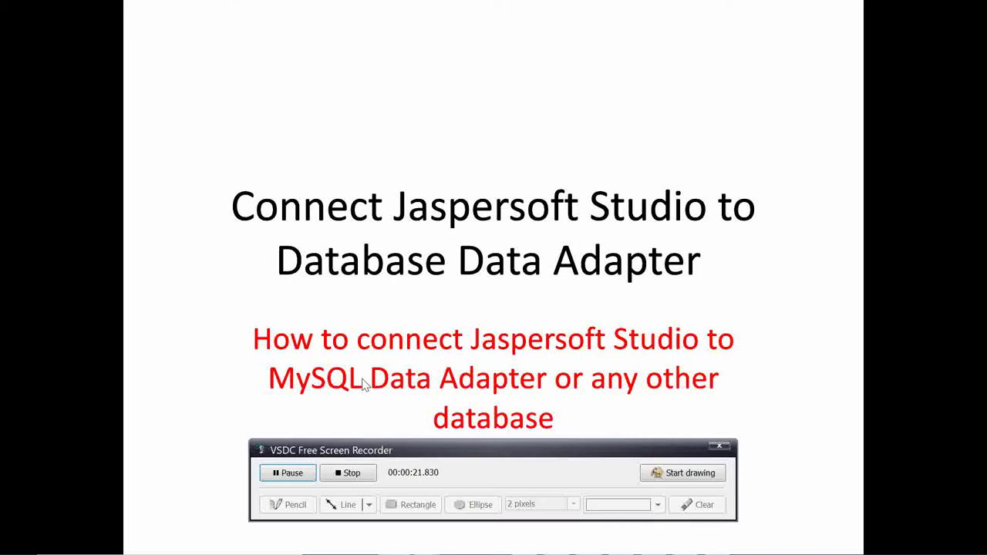
Exit the full-screen title slideshow back to PowerPoint Online's editing view.
key("Escape")
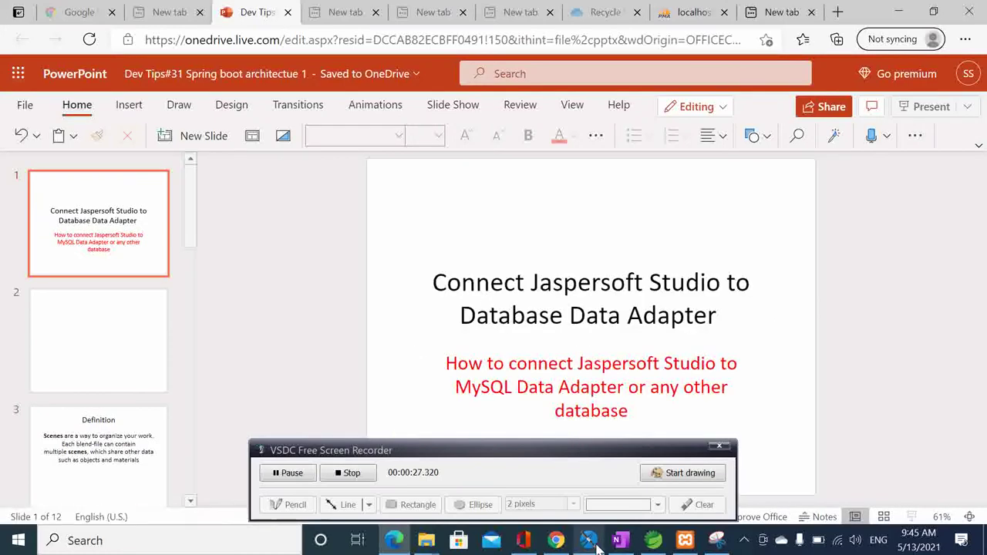
Start a new Jasper Report from File > New and move the XAMPP control panel aside.
left_click(588, 540)
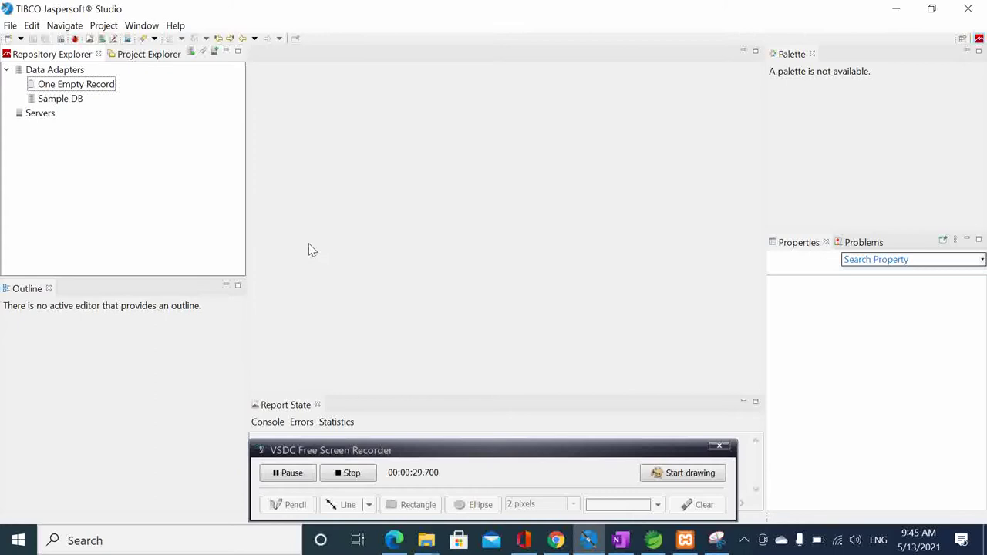
left_click(10, 27)
mouse_move(32, 42)
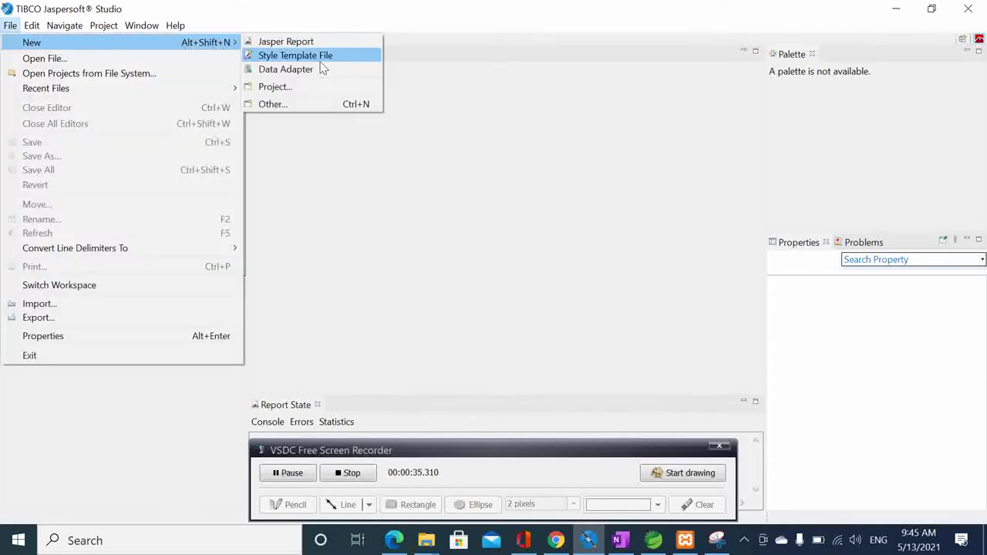
left_click(324, 45)
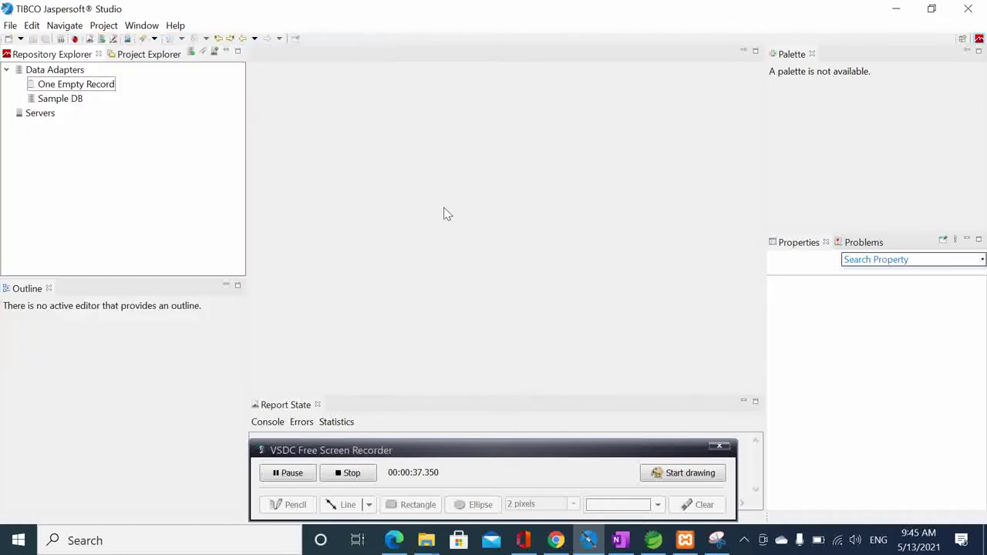
left_click(685, 540)
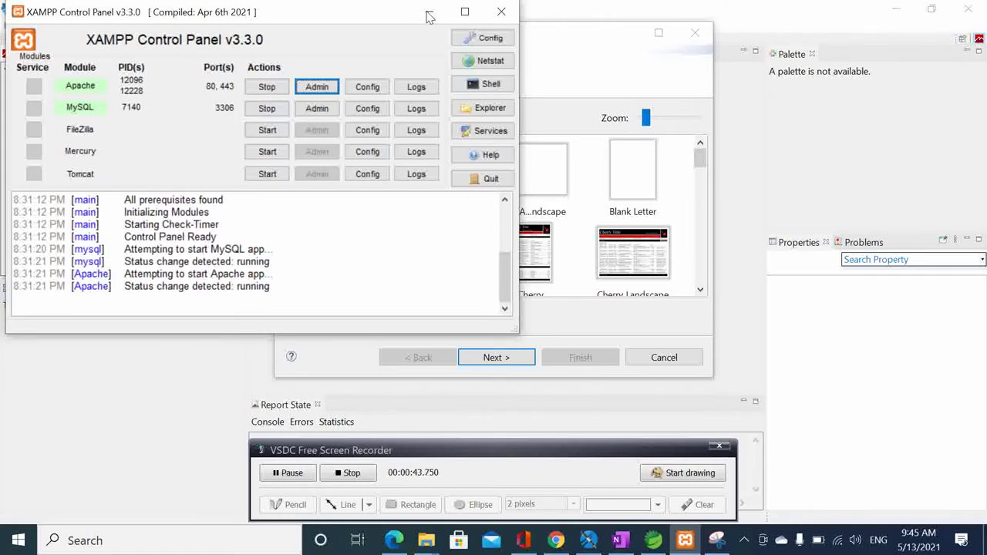
left_click_drag(387, 17, 426, 189)
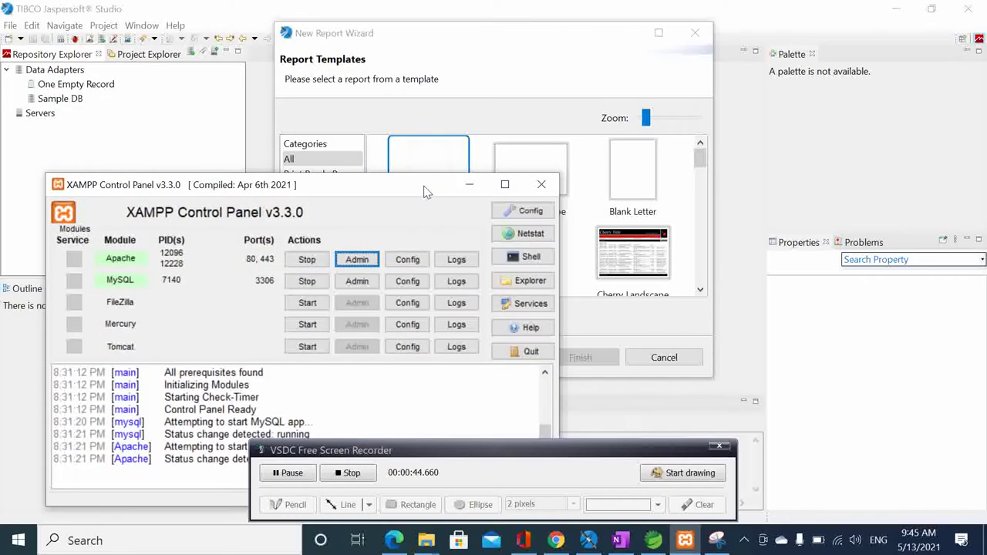
Choose the Blank A4 template and name the report file Hello.
left_click(490, 48)
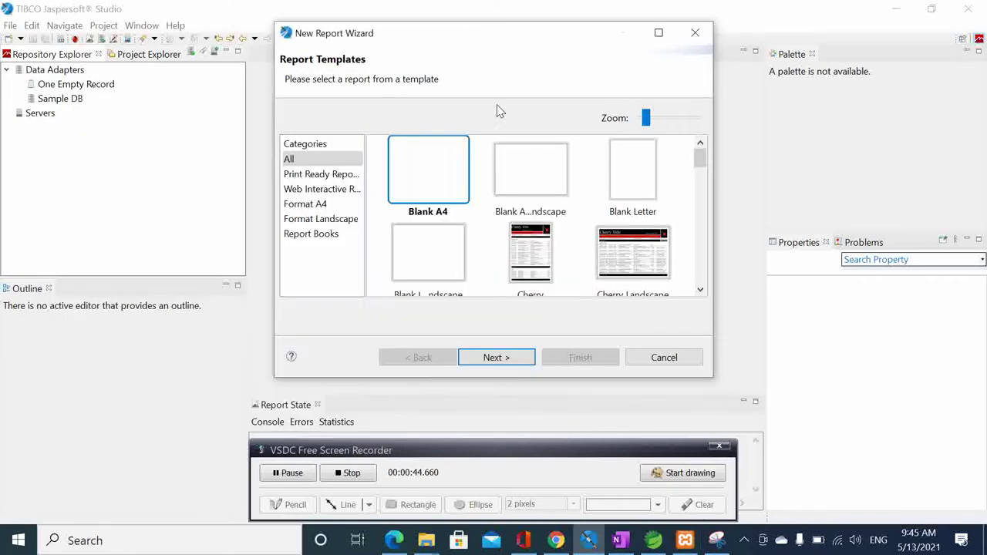
left_click(509, 358)
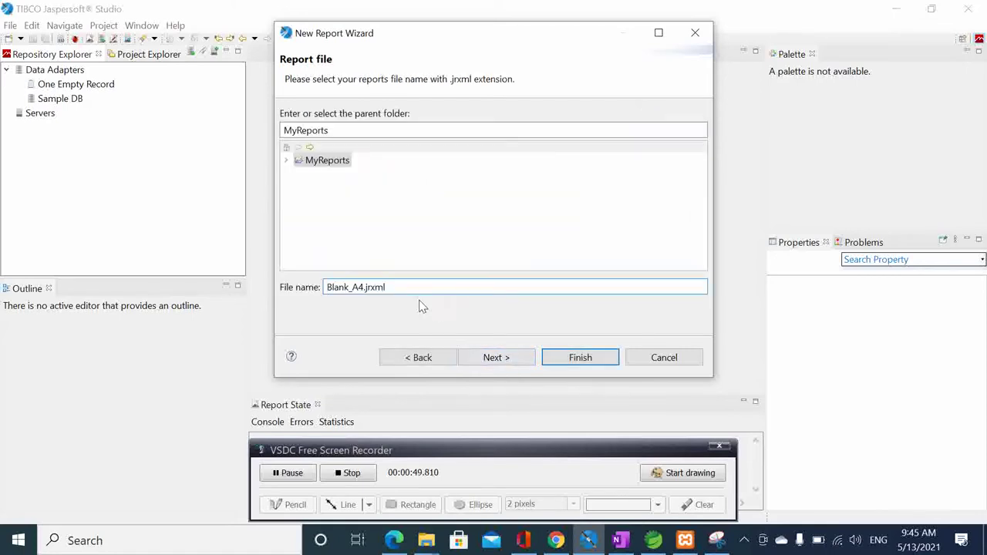
left_click_drag(364, 287, 326, 287)
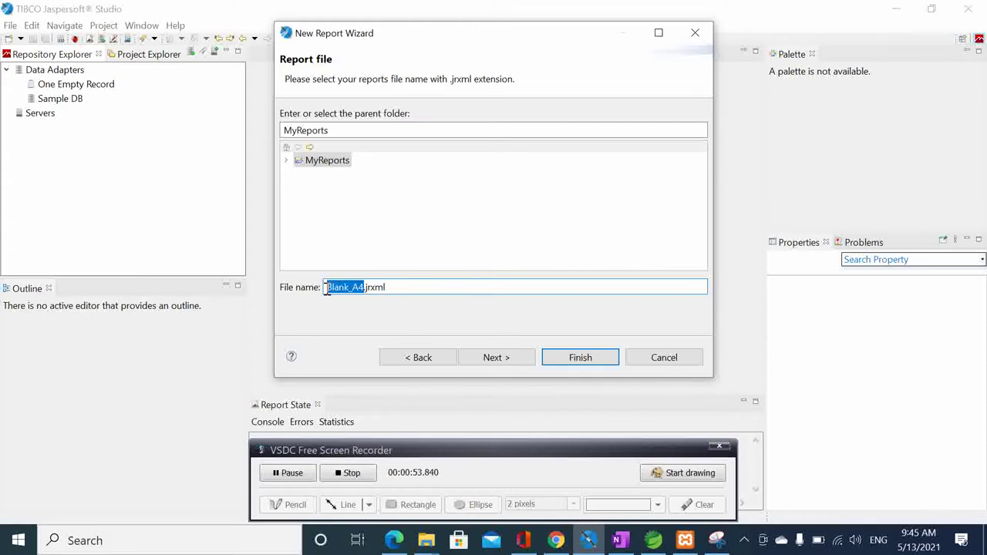
type("Hello")
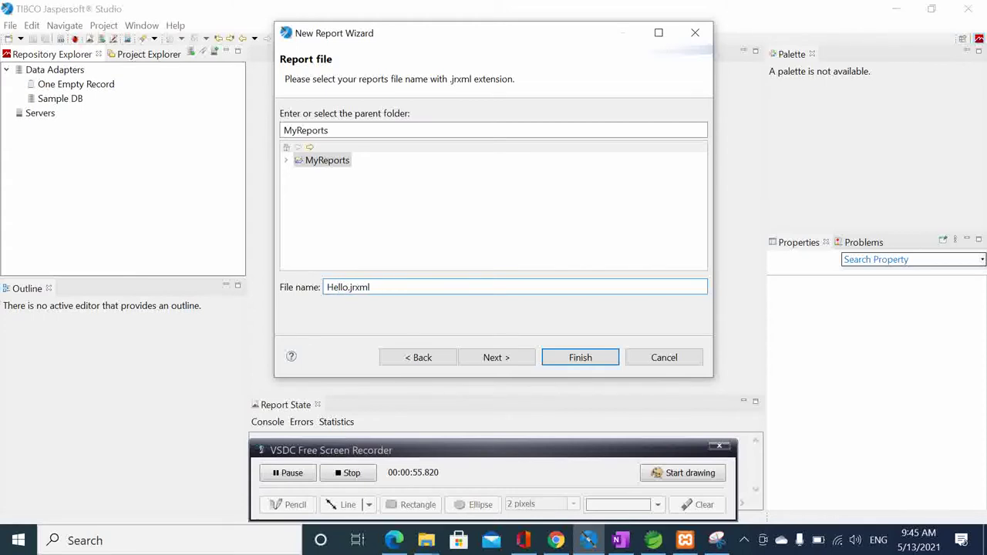
Advance to the Data Source page and check the Data Adapter list without changing it.
left_click(501, 359)
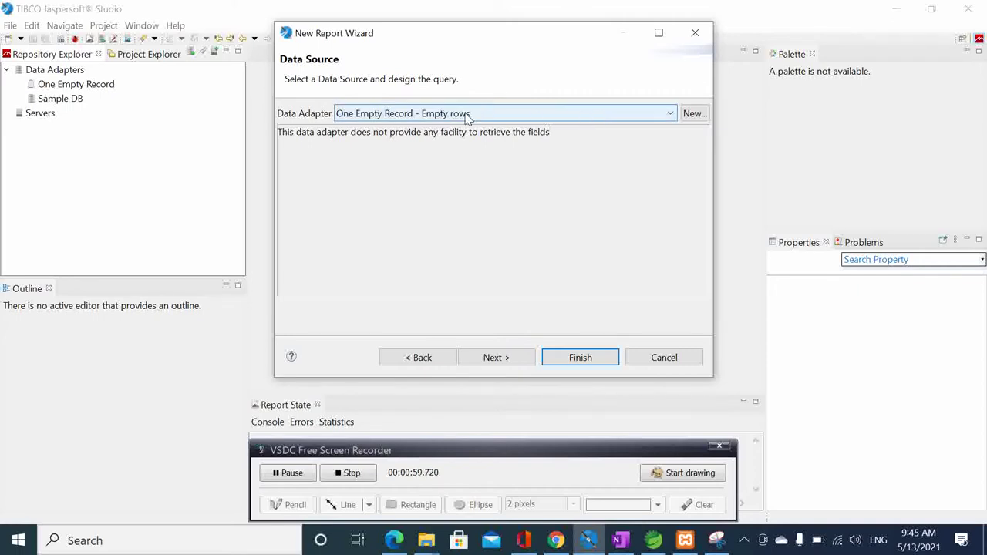
left_click(669, 116)
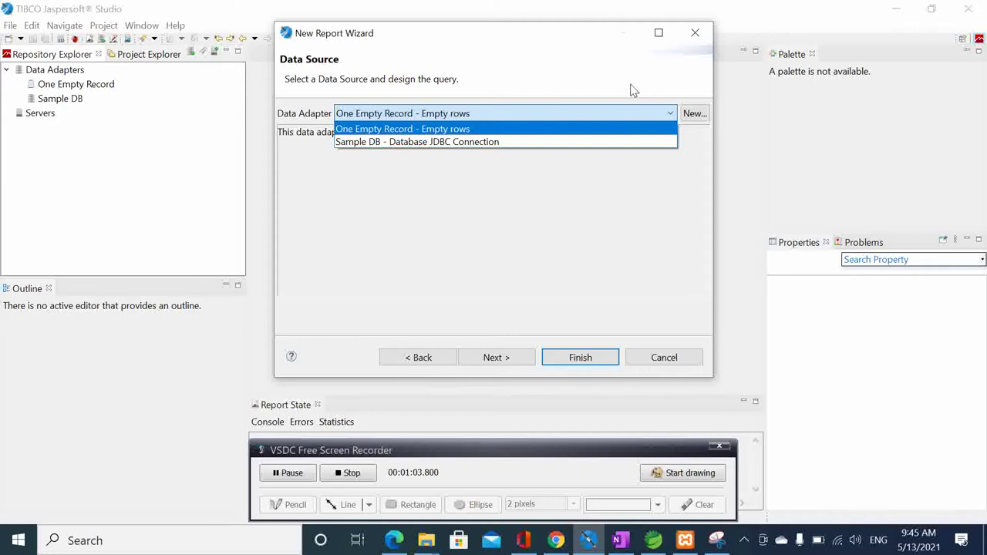
left_click(631, 85)
left_click(646, 117)
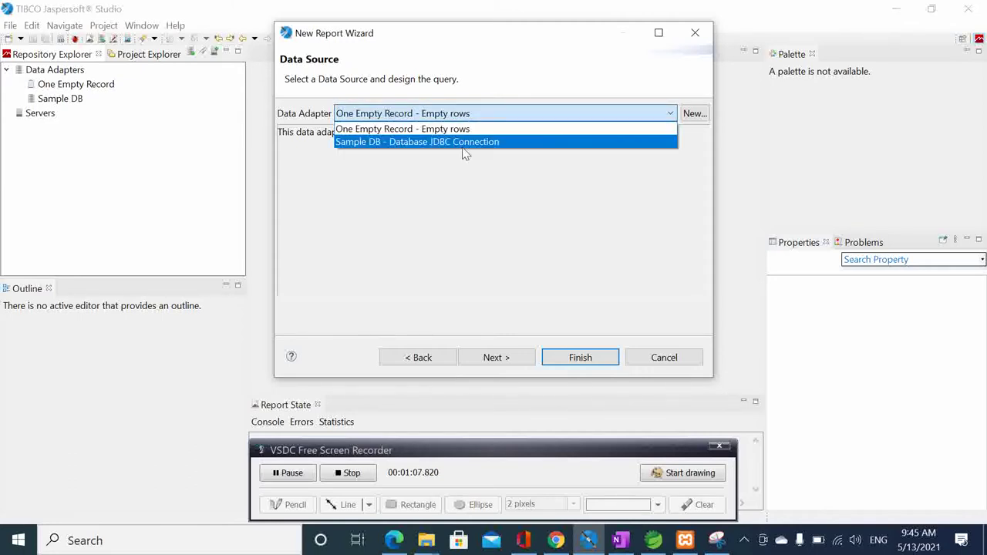
left_click(559, 63)
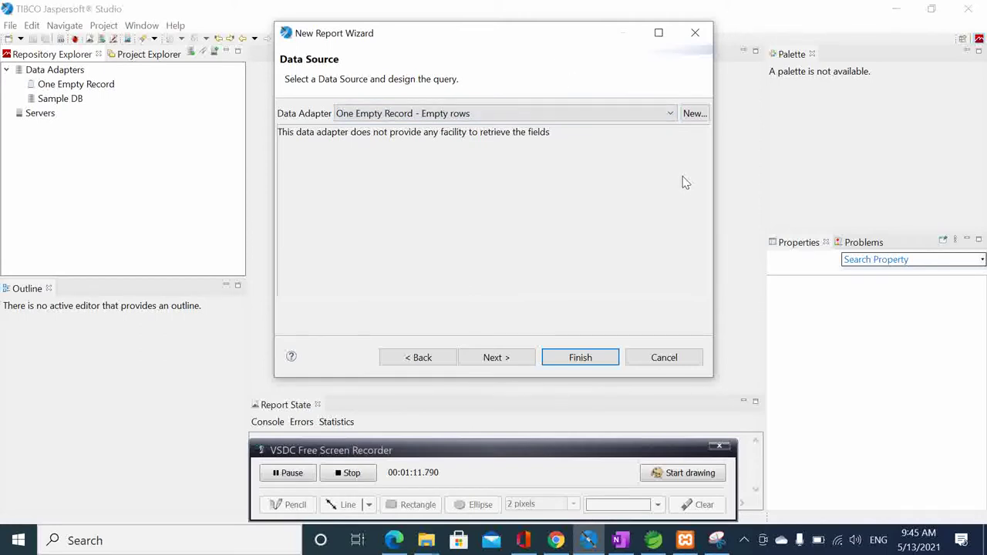
Create a new Database JDBC Connection adapter and continue to its connection settings page.
left_click(694, 114)
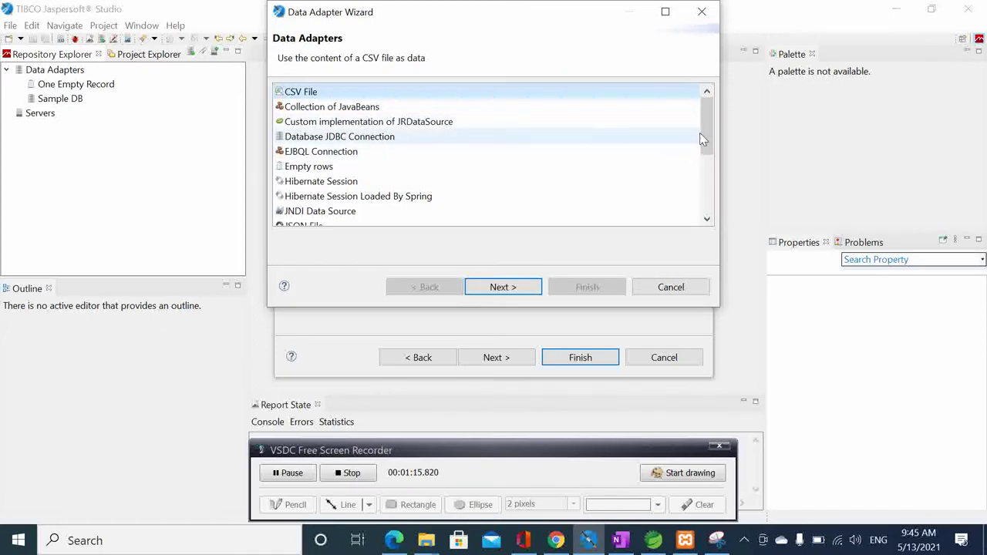
mouse_move(701, 135)
left_mouse_down()
mouse_move(705, 196)
mouse_move(704, 146)
left_mouse_up()
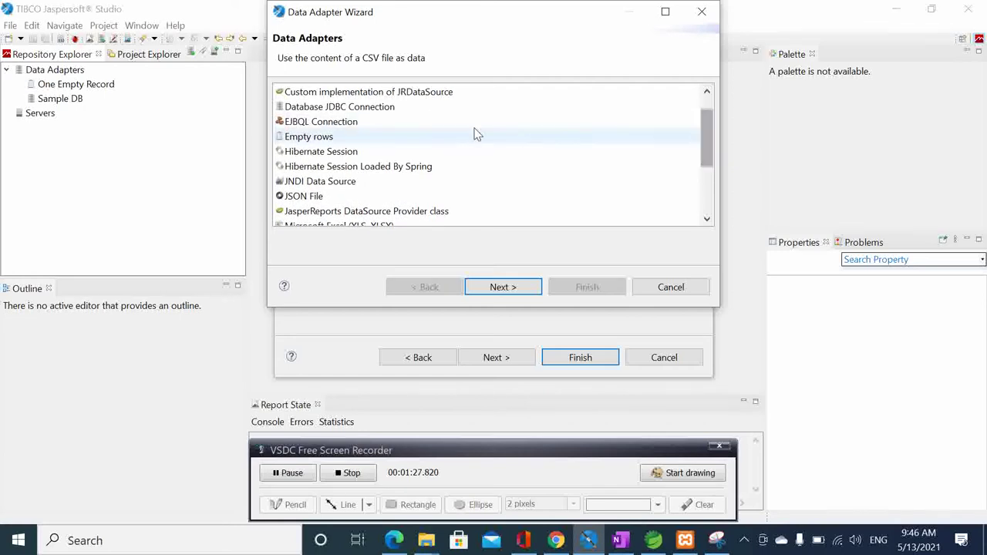
left_click(393, 111)
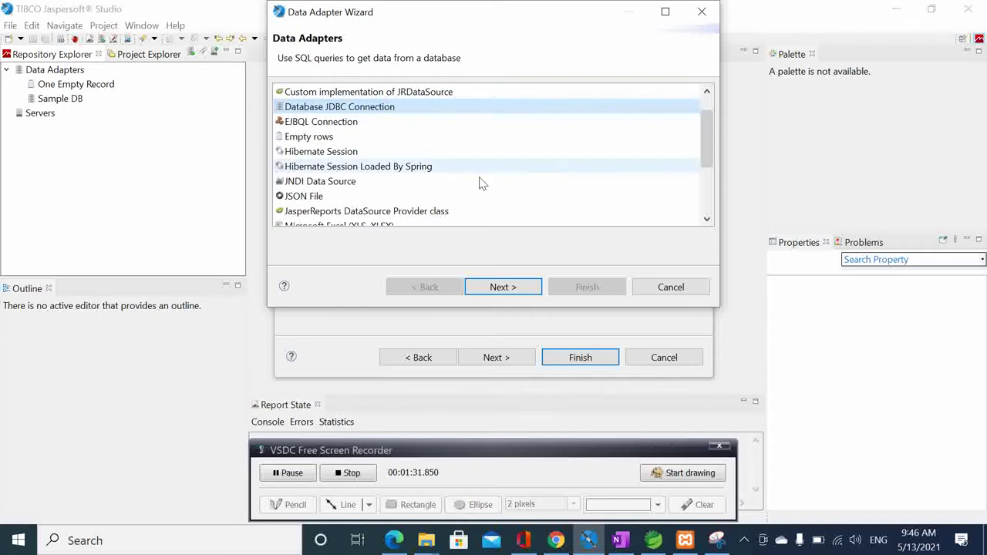
left_click(508, 290)
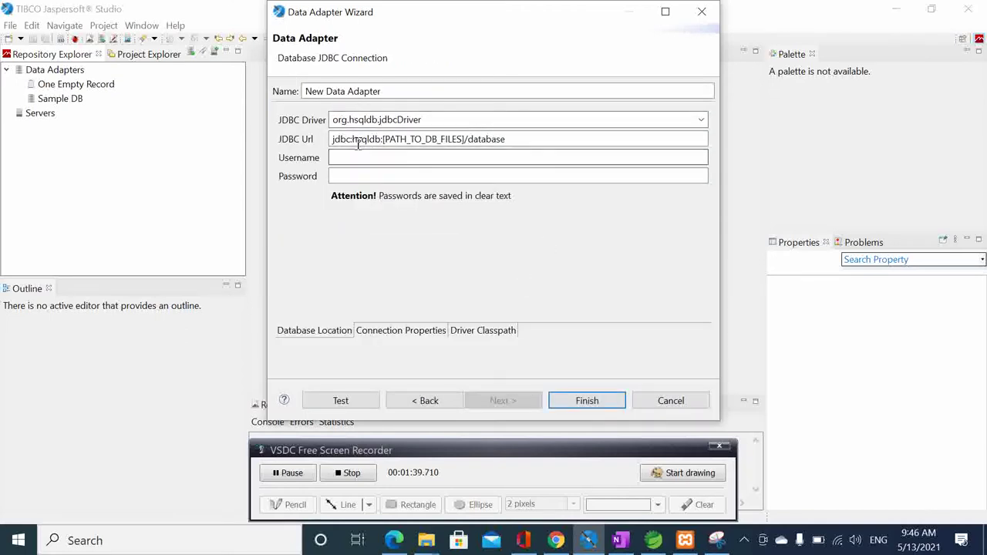
Select the MySQL com.mysql.jdbc.Driver JDBC driver, giving the jdbc:mysql://localhost/database URL.
left_click(701, 120)
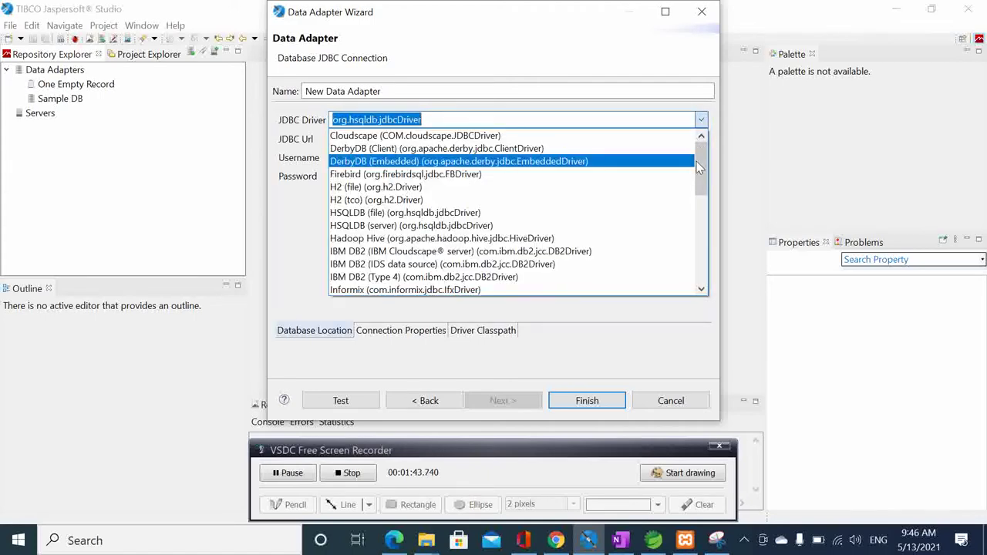
left_click_drag(696, 162, 695, 222)
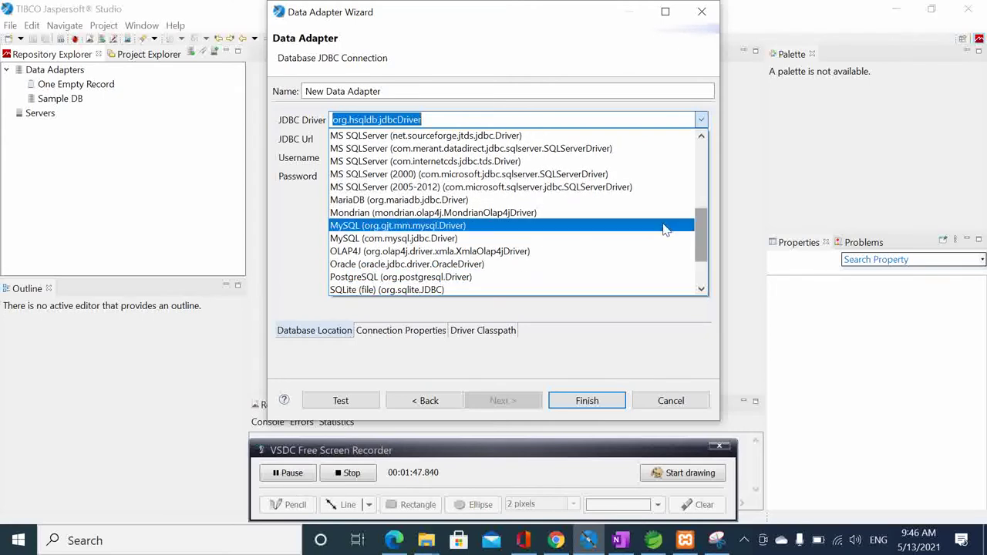
left_click(562, 241)
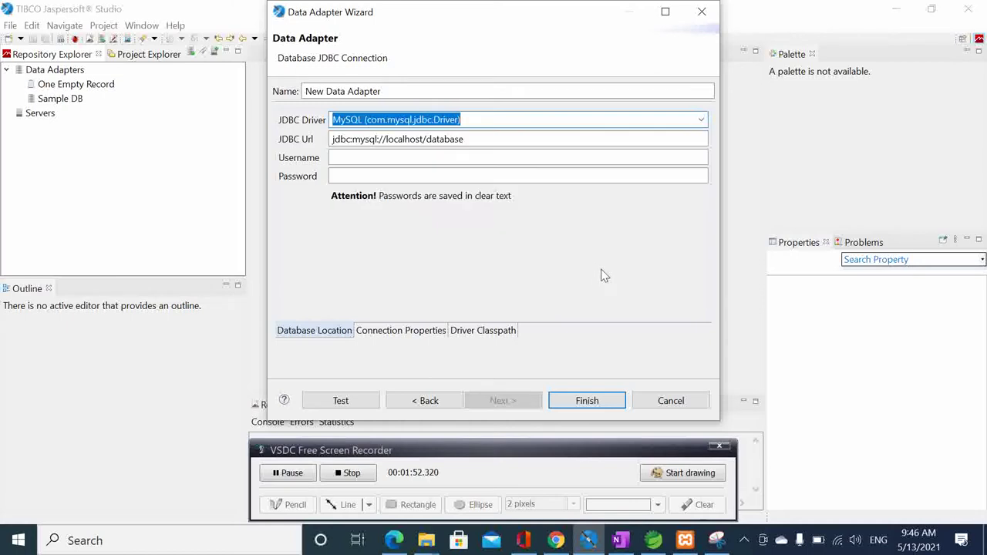
left_click(482, 141)
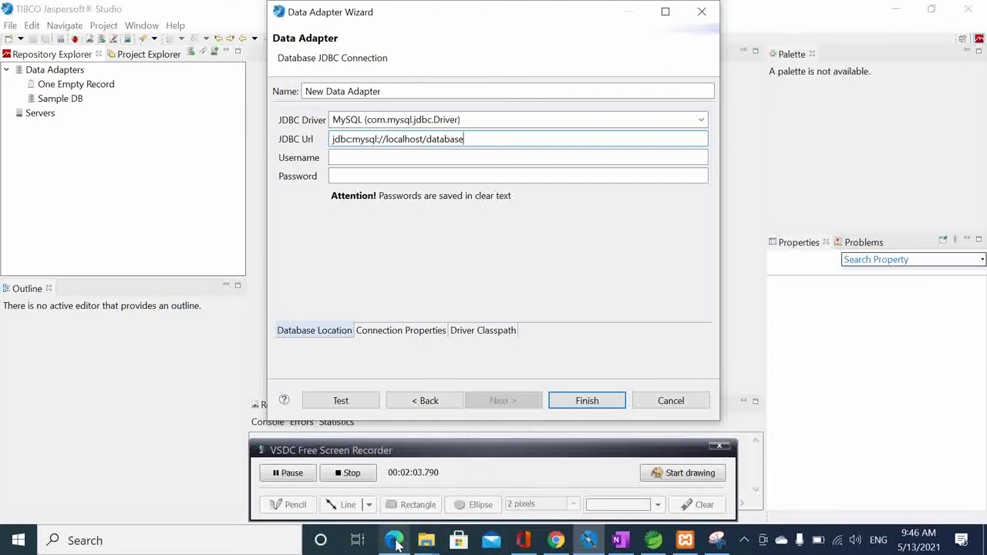
left_click(689, 542)
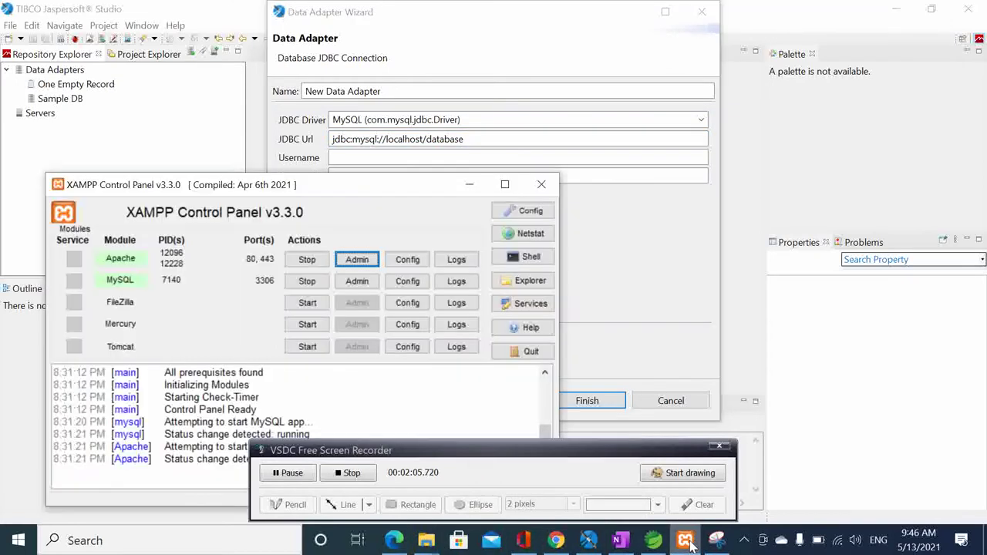
left_click(394, 541)
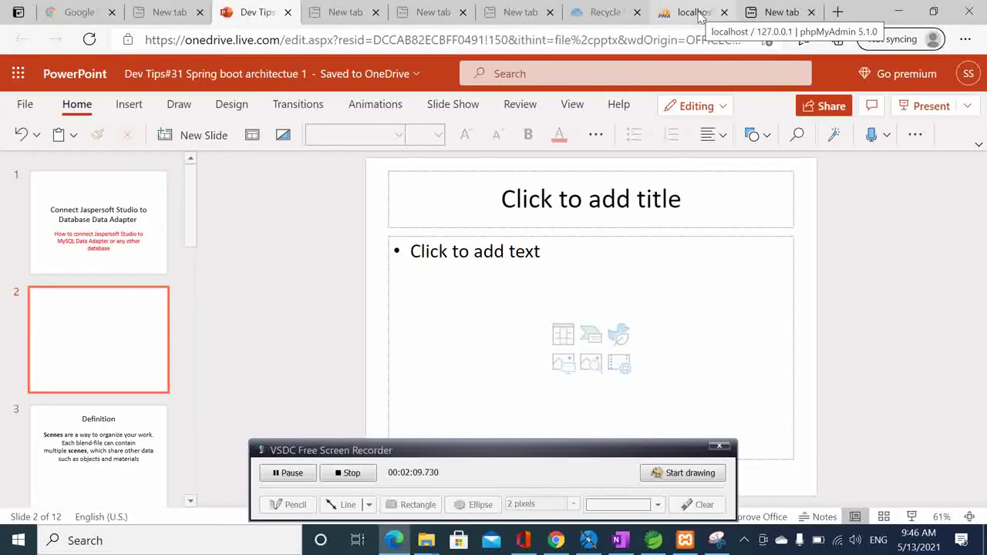
left_click(696, 14)
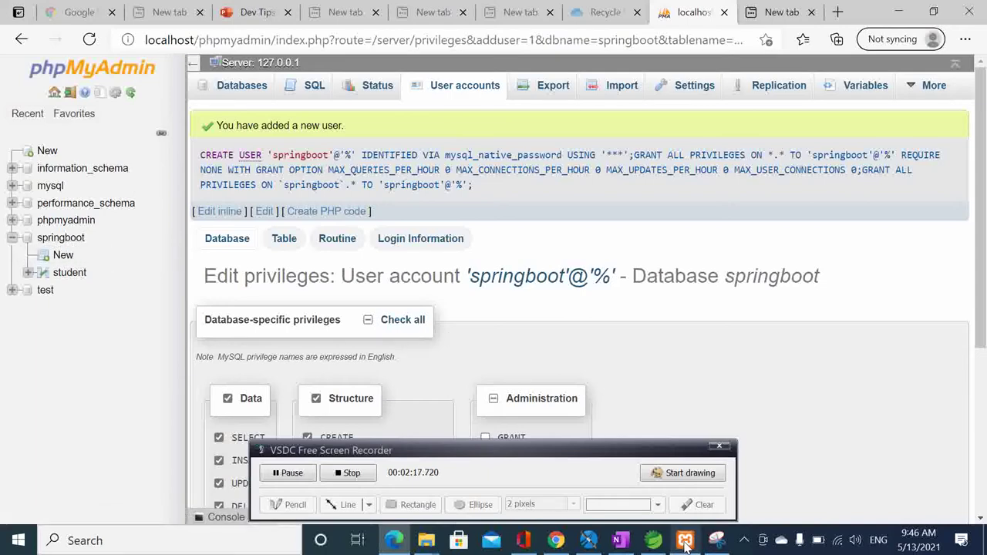
Change the JDBC URL's database name to springboot.
left_click(590, 542)
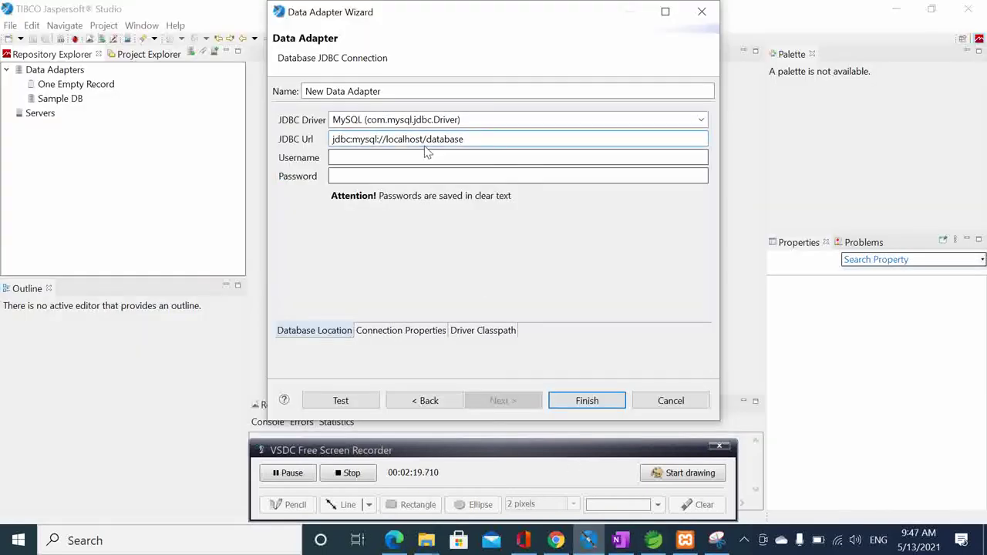
left_click_drag(466, 140, 433, 147)
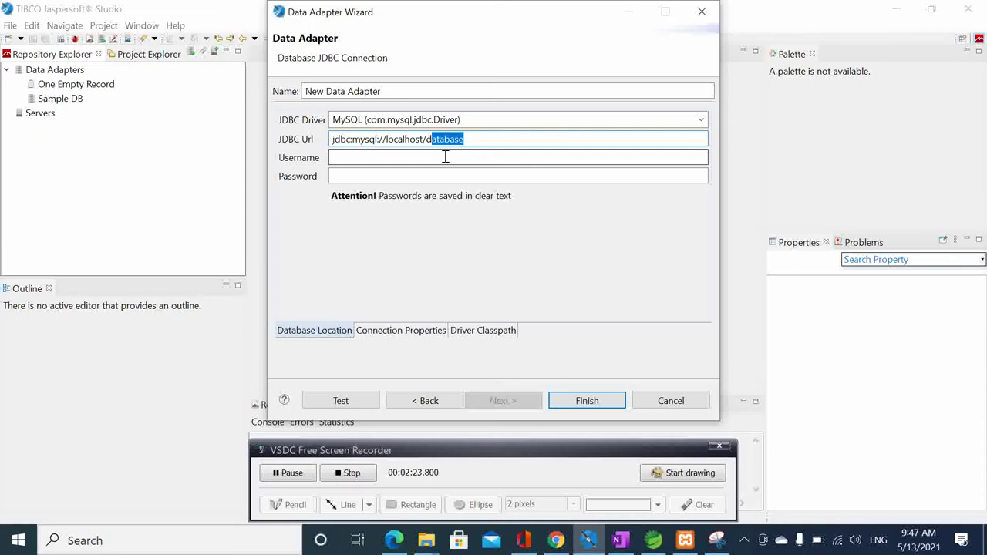
key("BackSpace")
type("pringboo")
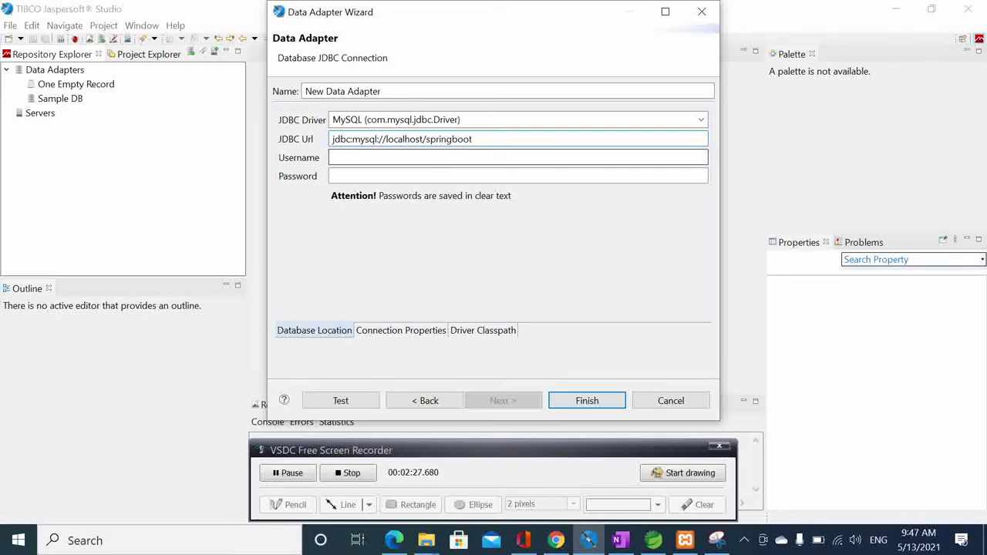
Enter springboot as the username and fill in the password.
left_click(452, 155)
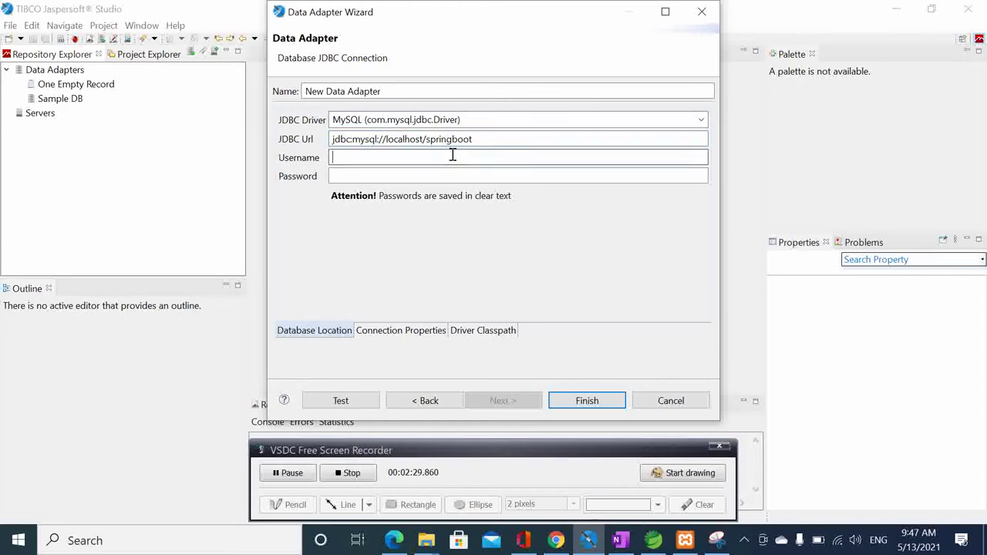
type("spring")
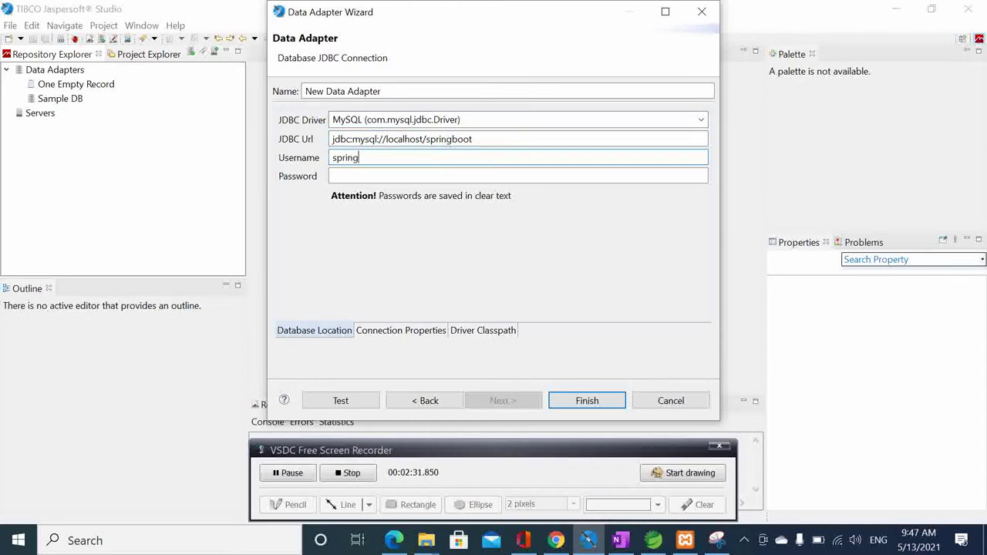
type("t")
left_click(455, 175)
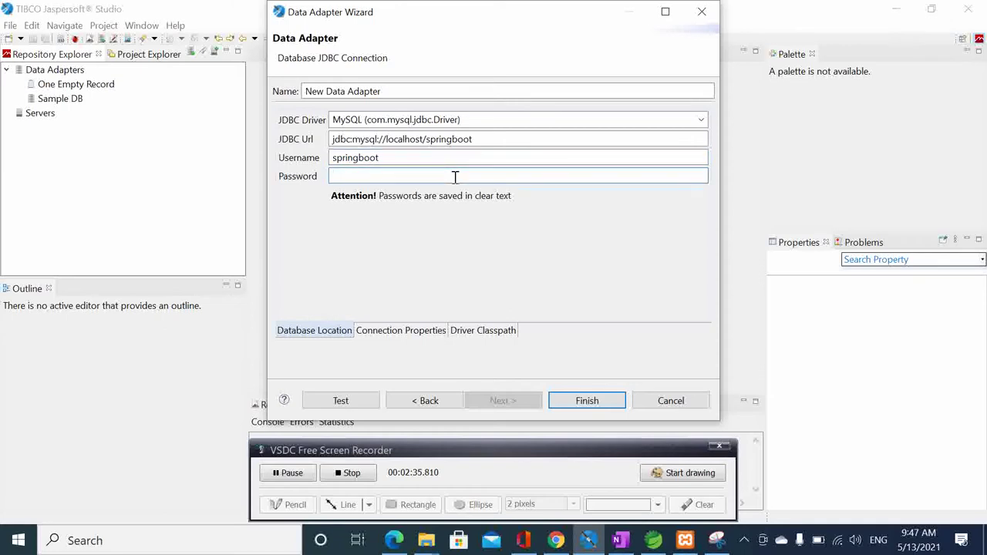
type("ro")
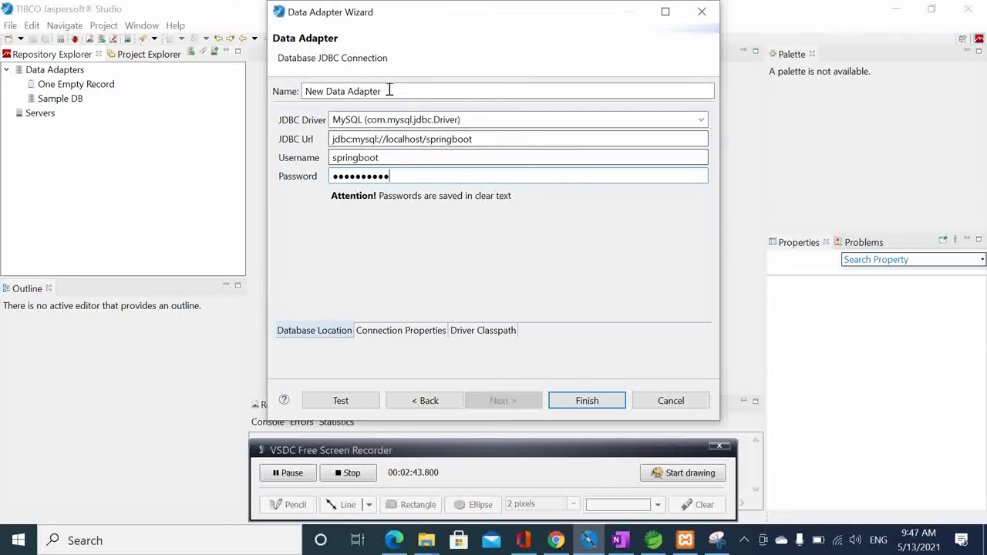
Rename the adapter to Mysql Data Adapter, test it, and dismiss the driver-not-found error.
left_click_drag(326, 92, 298, 91)
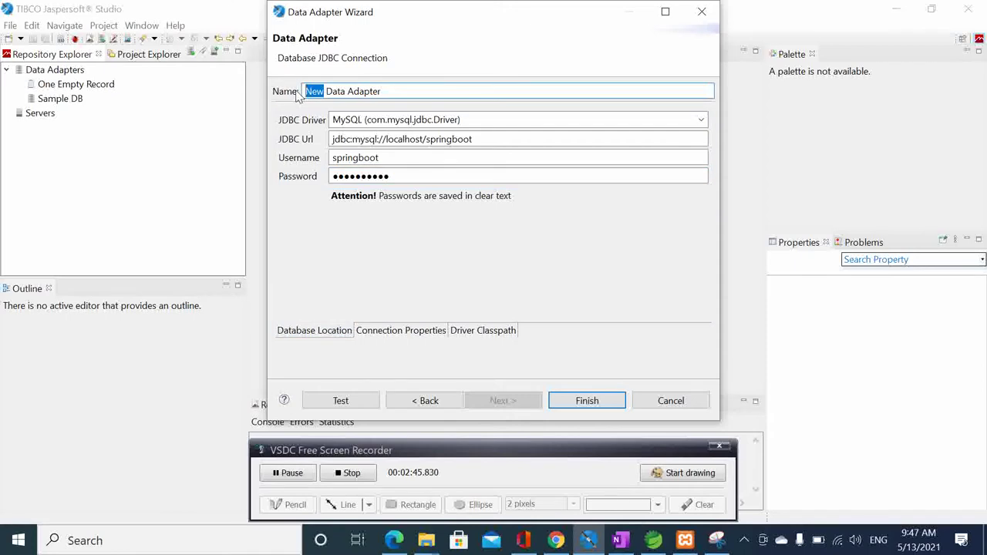
type("M")
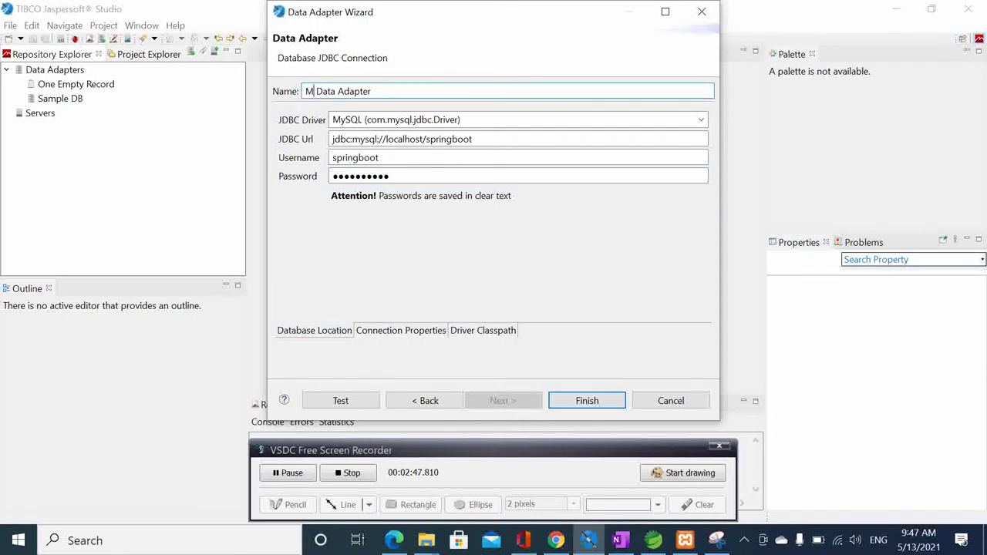
type("sql")
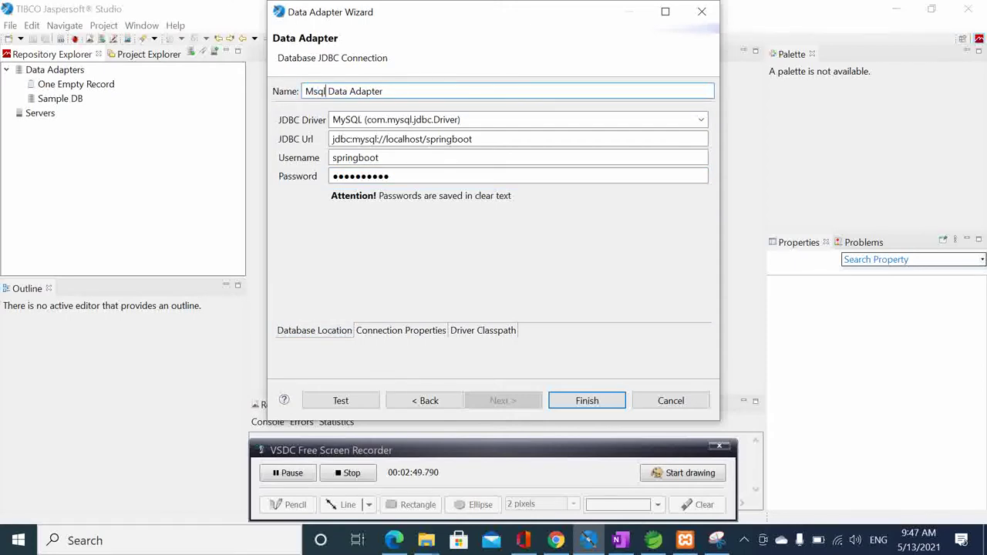
key("BackSpace")
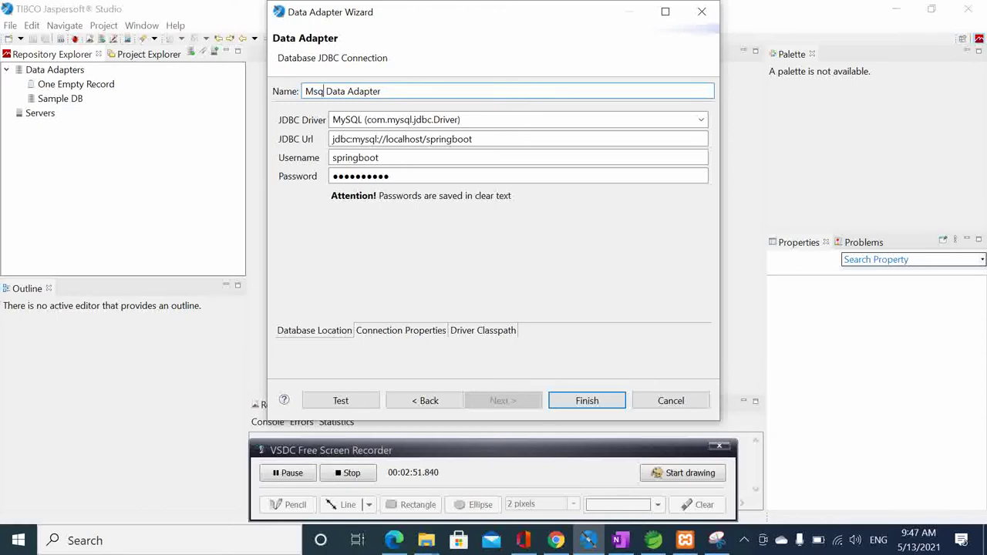
key("BackSpace")
key("BackSpace")
type("y")
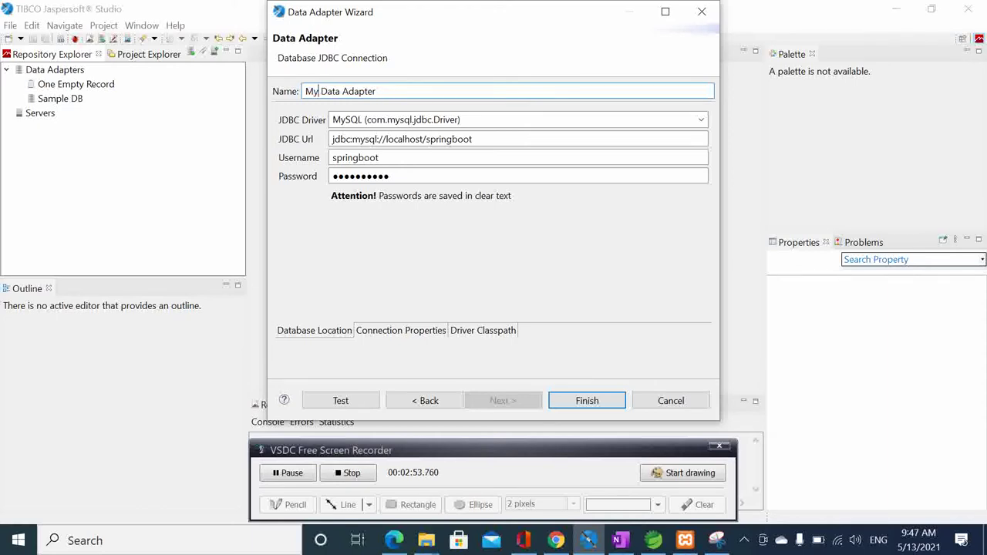
type("sql")
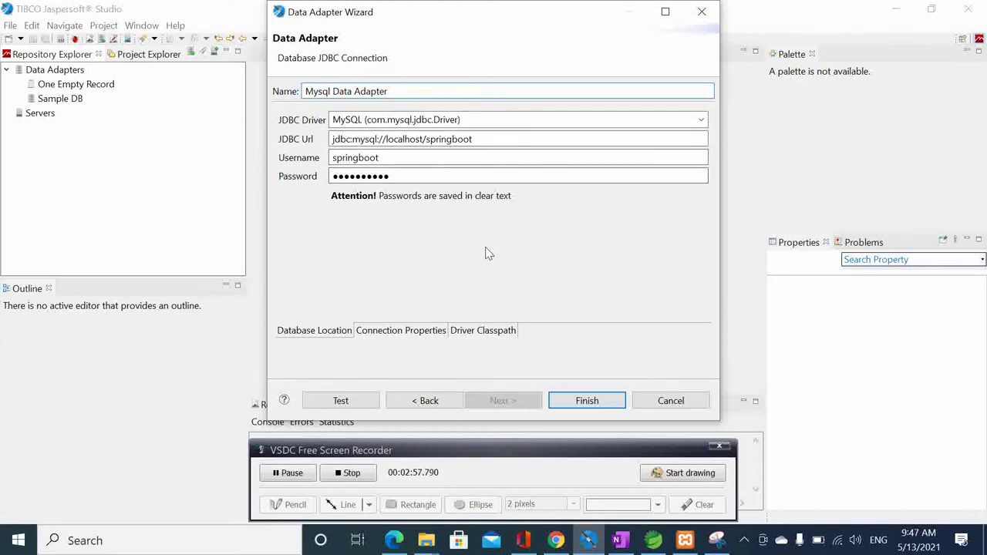
left_click(343, 403)
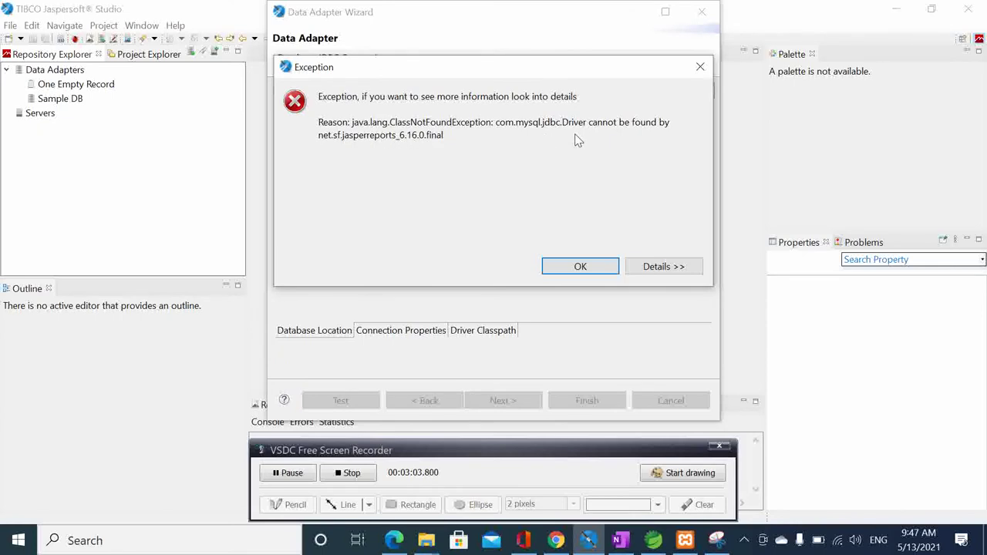
left_click(701, 68)
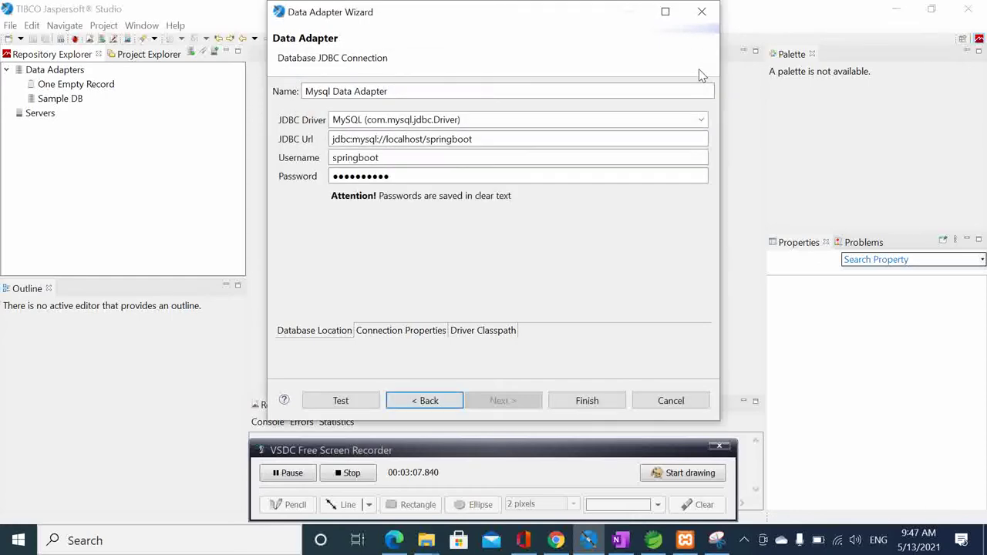
In Edge's new tab, type in the address bar and open the Google Chrome download page.
left_click(393, 540)
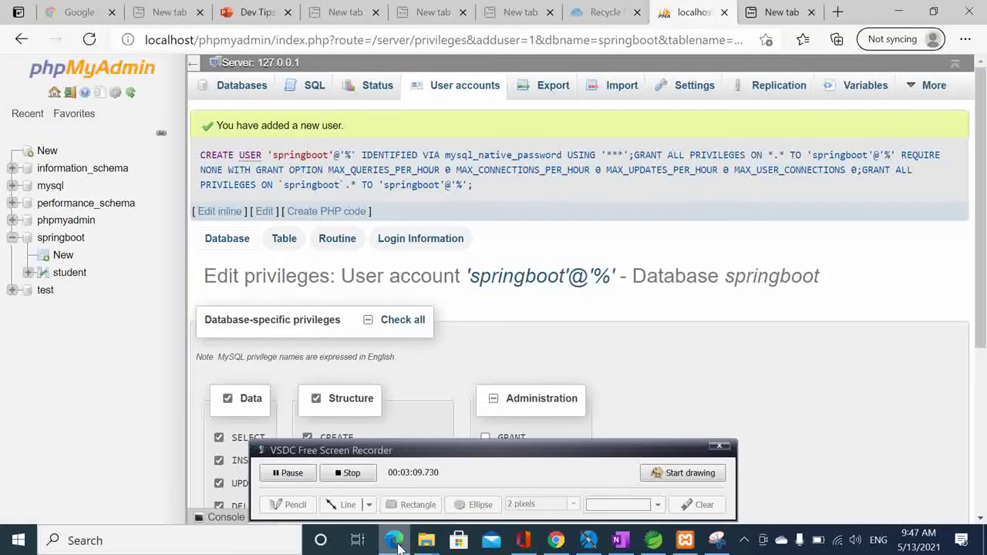
left_click(779, 12)
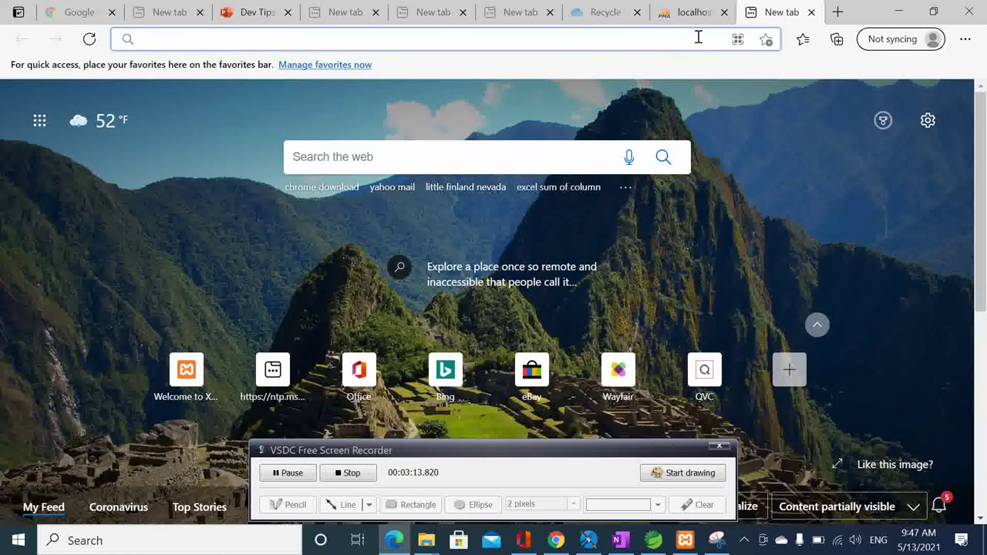
type("ms")
key("BackSpace")
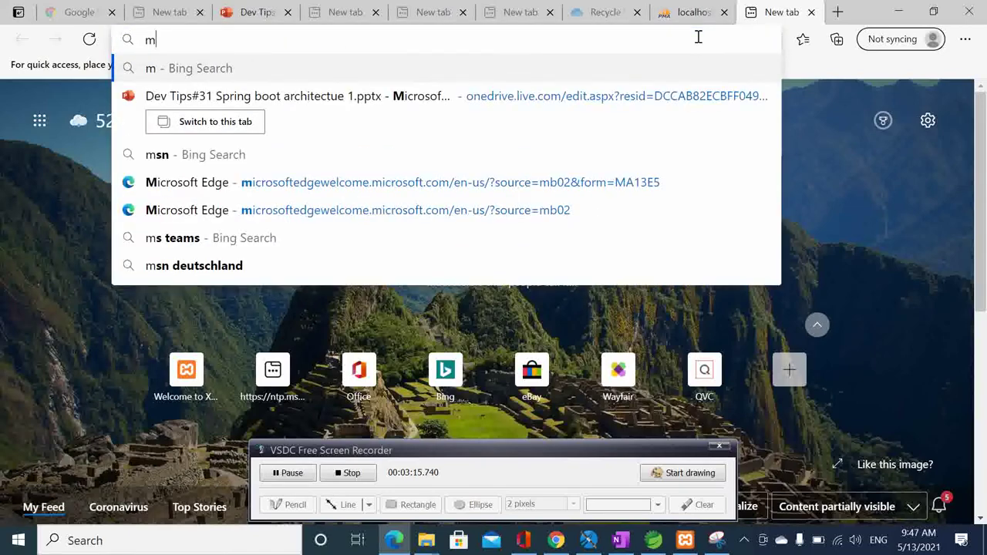
type("go")
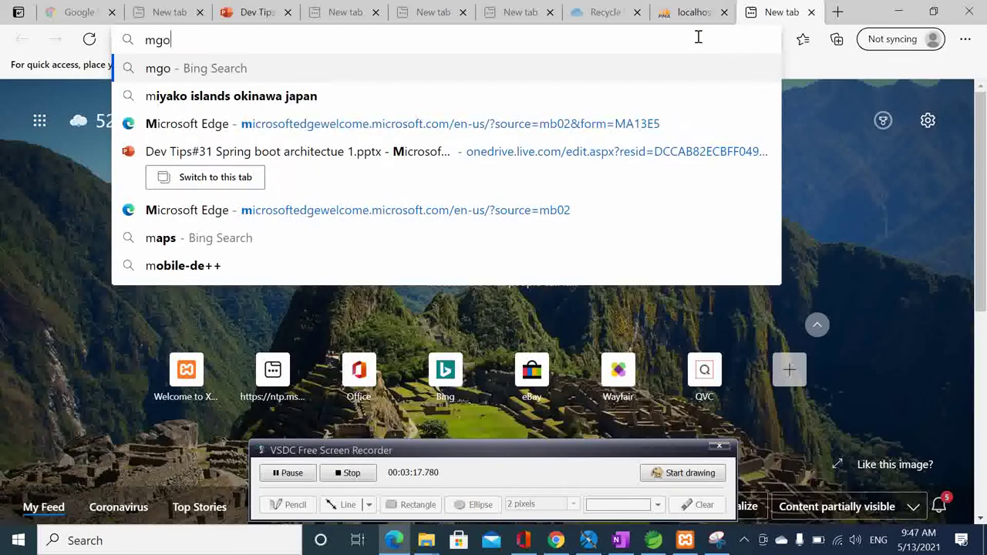
key("BackSpace")
key("BackSpace")
key("BackSpace")
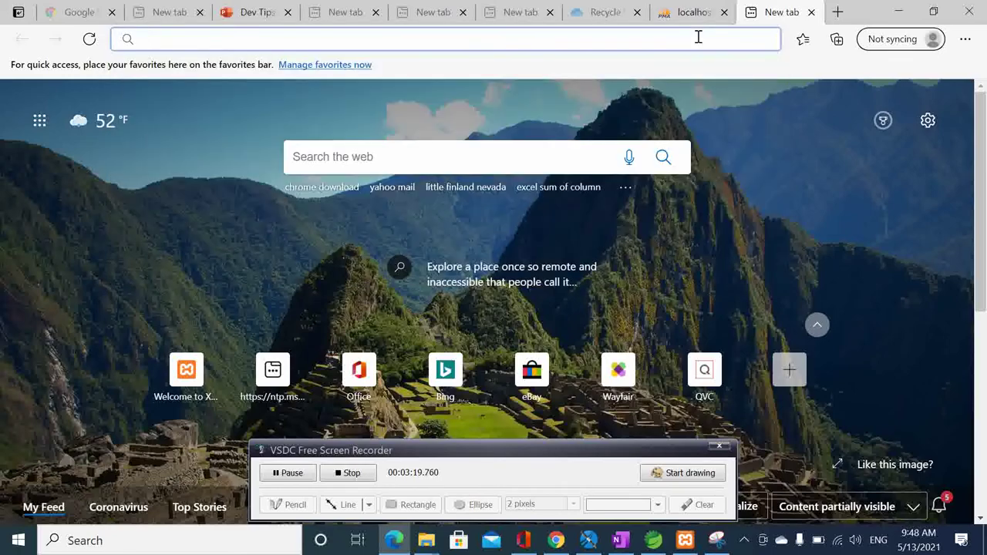
type("msn")
key("BackSpace")
key("BackSpace")
key("BackSpace")
type("google")
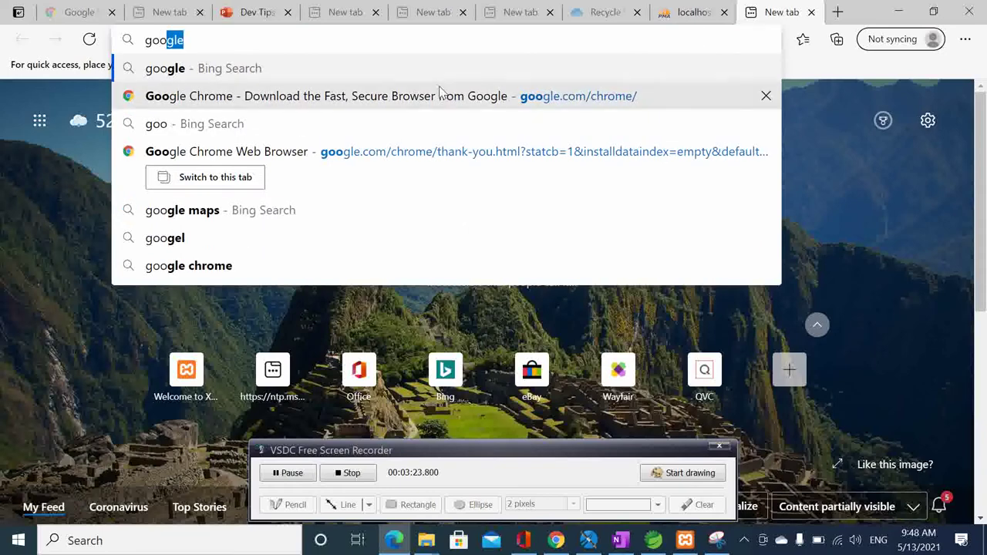
left_click(399, 106)
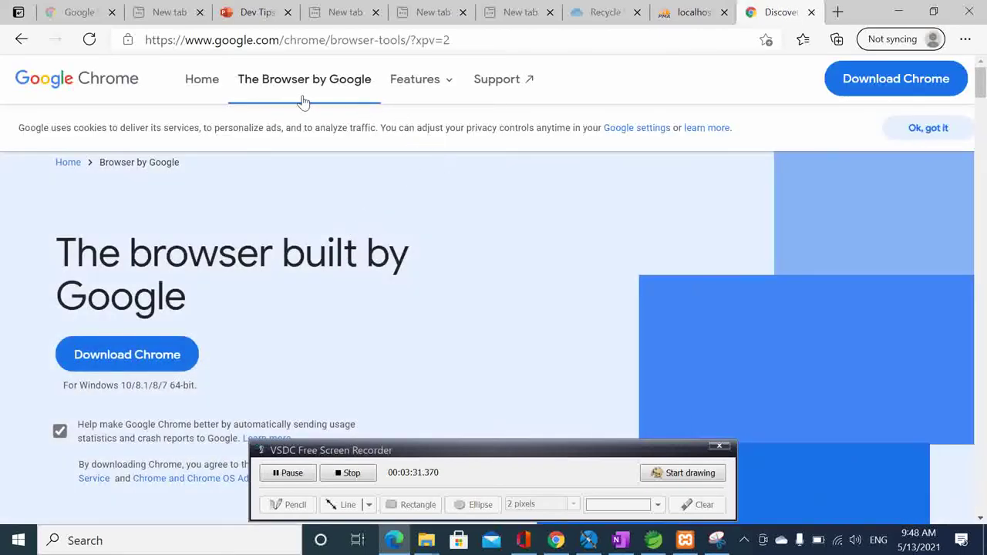
Search Bing for 'mysql-connector-java jar download' from the address bar.
left_click(532, 39)
double_click(531, 39)
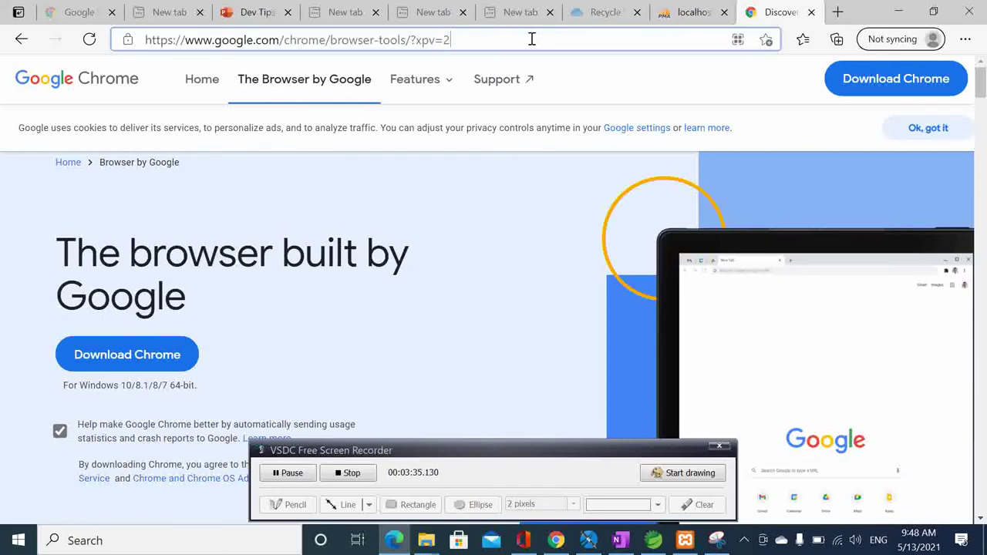
triple_click(532, 38)
type("m")
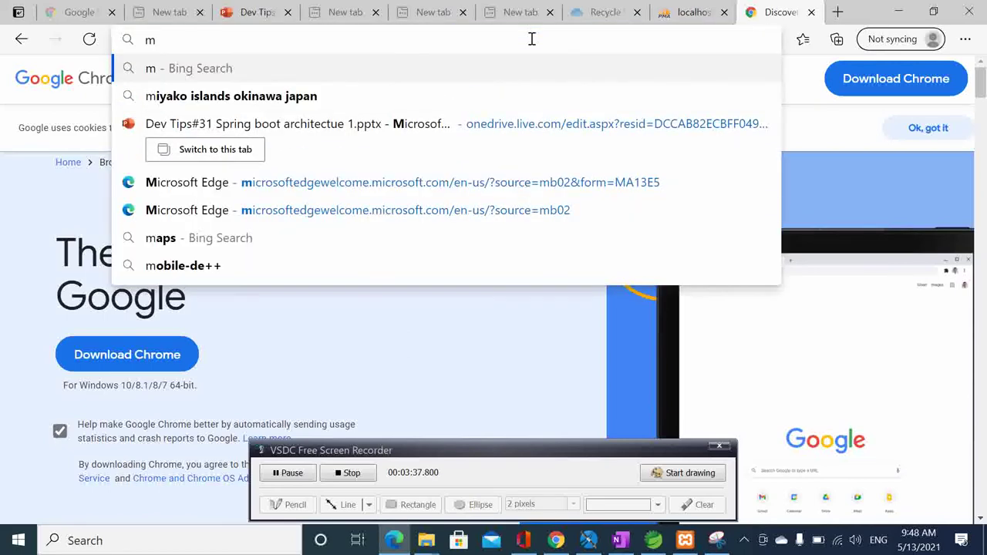
type("yql ")
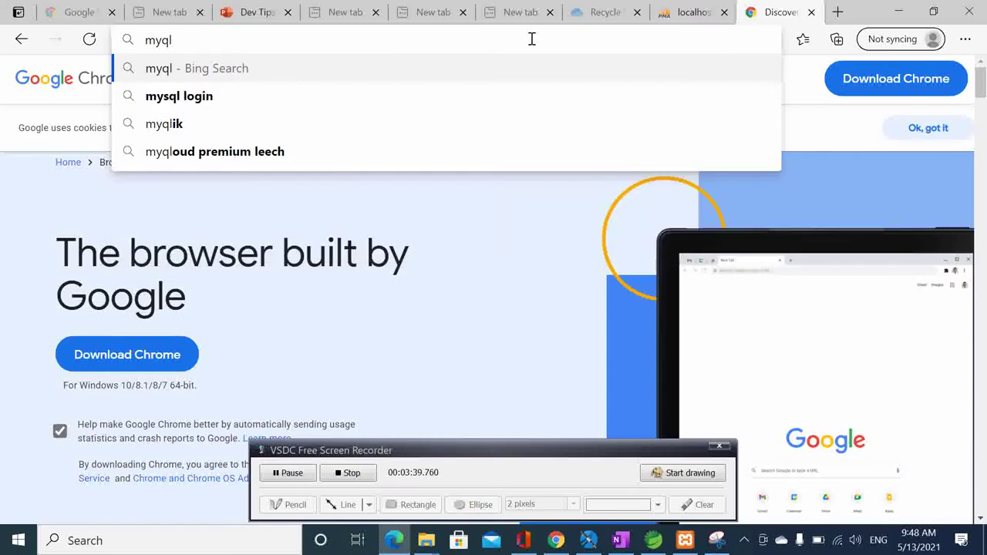
type("da")
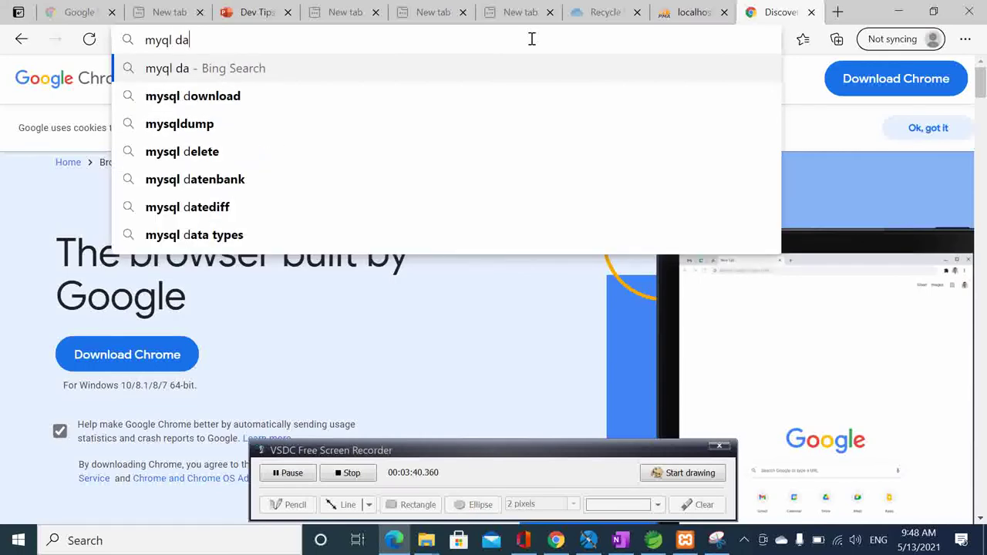
type("ta")
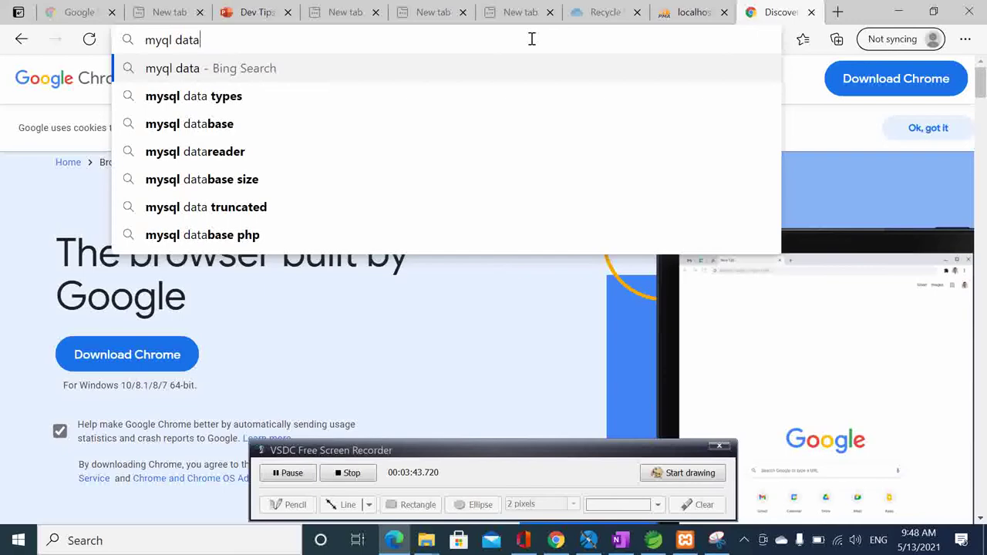
key("BackSpace")
key("BackSpace")
key("BackSpace")
key("BackSpace")
key("BackSpace")
key("BackSpace")
key("BackSpace")
key("BackSpace")
key("BackSpace")
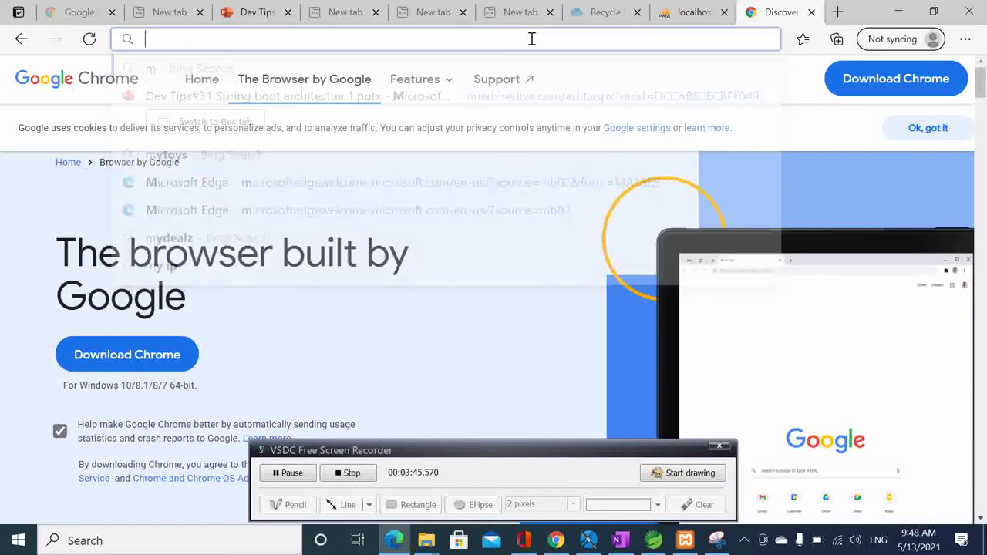
type("mysql-connector-java-8.0.16.jar download")
key("BackSpace")
key("BackSpace")
key("BackSpace")
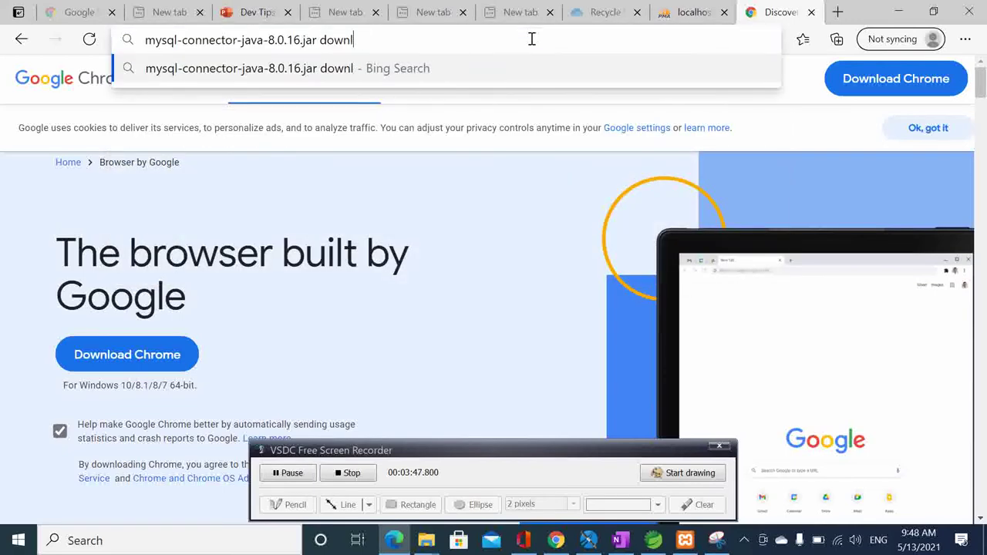
key("BackSpace")
key("BackSpace")
key("BackSpace")
key("BackSpace")
key("BackSpace")
key("BackSpace")
key("BackSpace")
key("BackSpace")
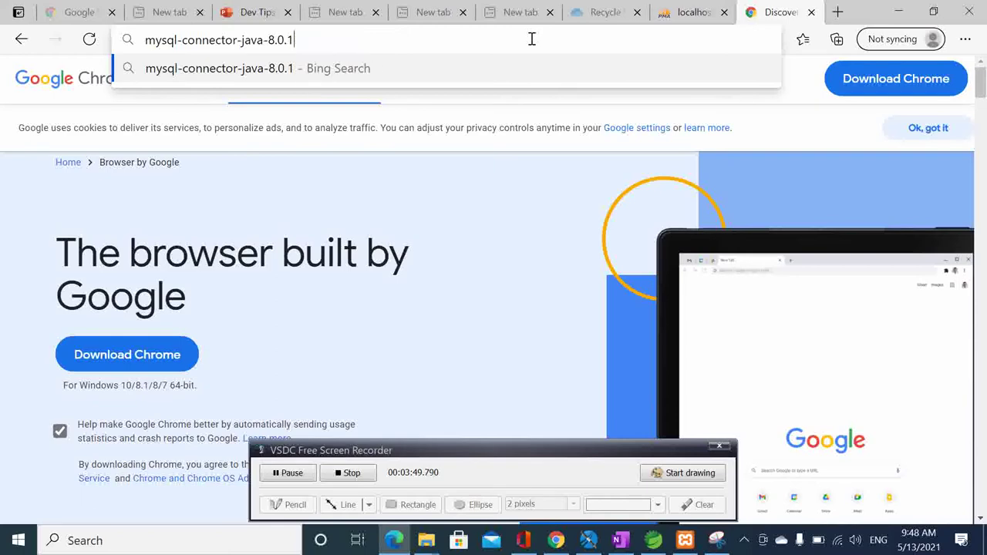
key("BackSpace")
key("BackSpace")
key("BackSpace")
key("BackSpace")
key("BackSpace")
key("BackSpace")
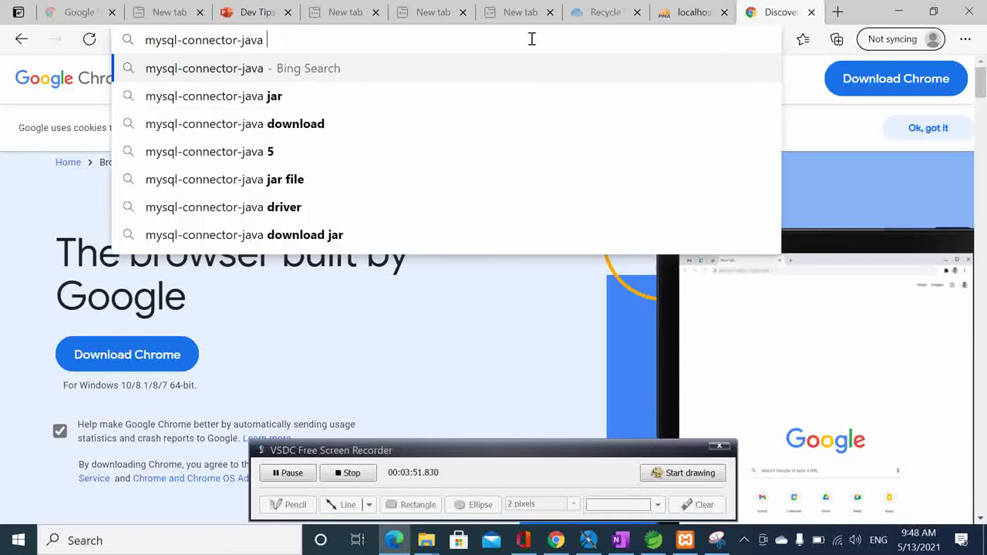
type("jar")
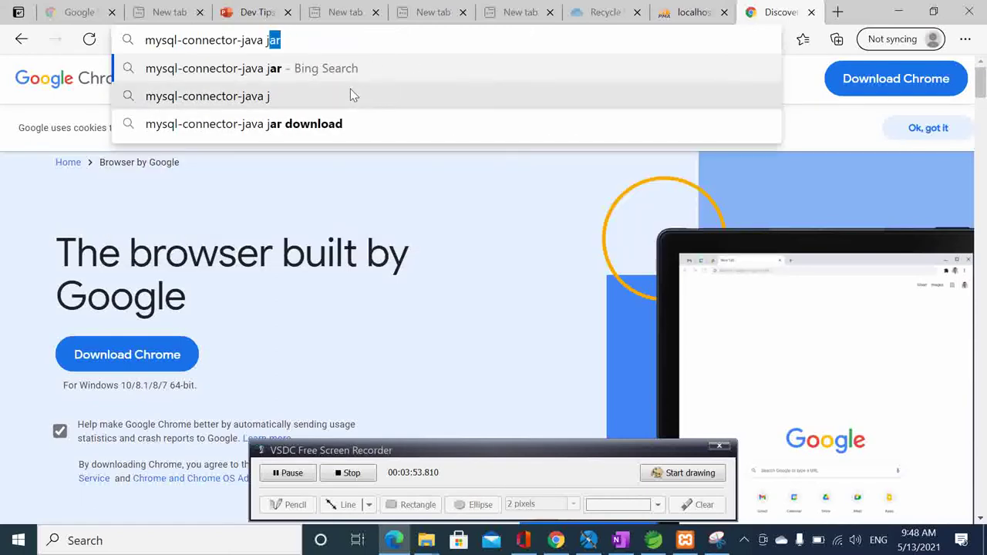
left_click(339, 125)
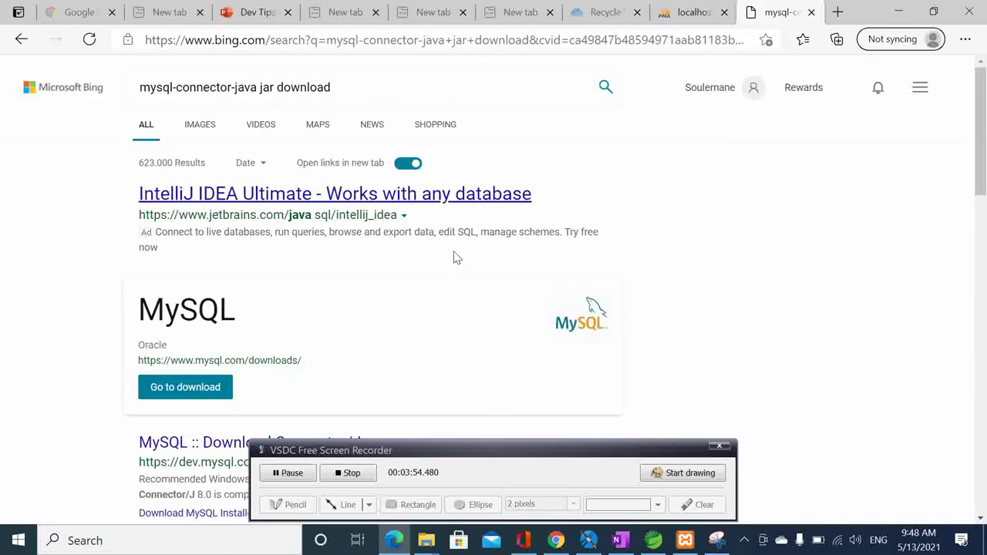
Open the 'MySQL :: Download Connector/J' result in a new tab and dismiss the vertical-tabs tip.
scroll(460, 262, "down", 2)
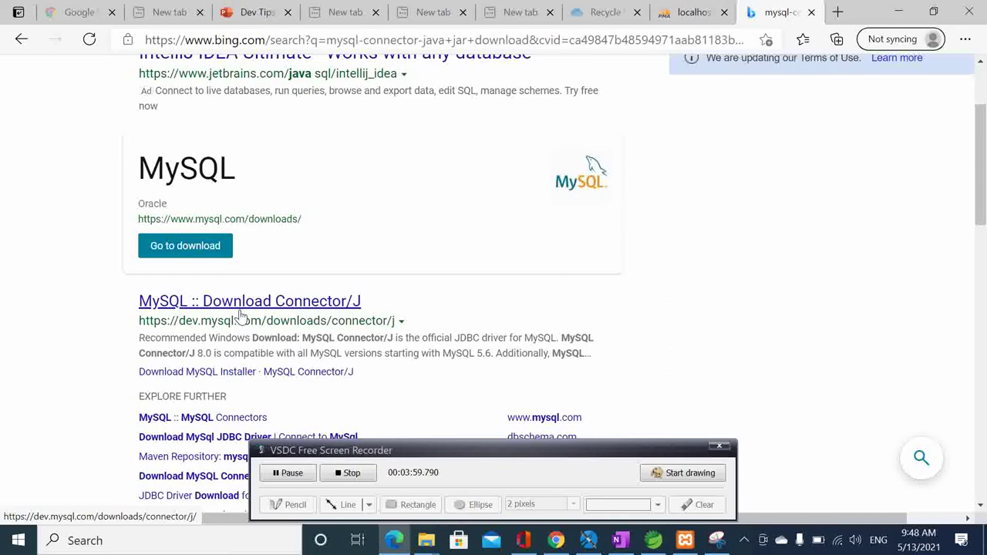
scroll(231, 245, "down", 1)
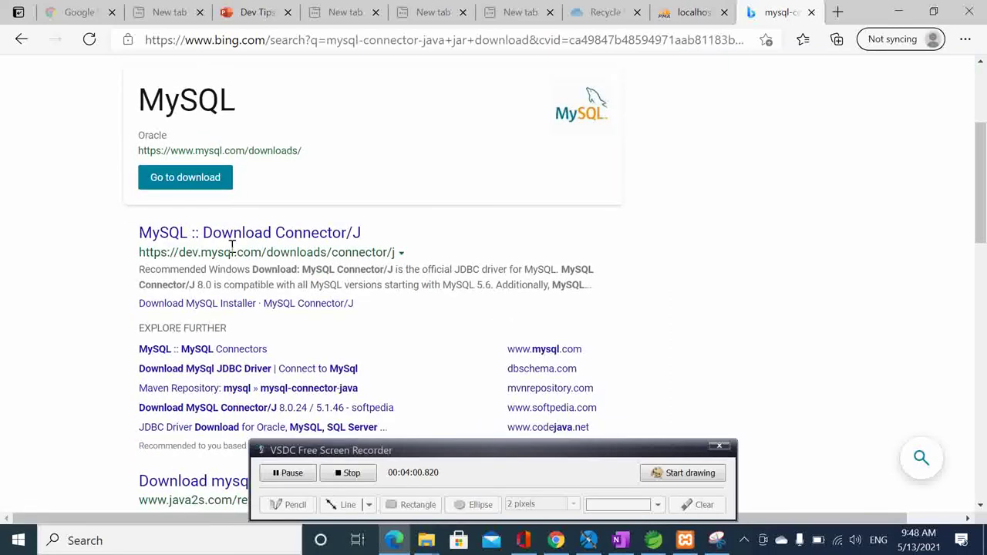
right_click(279, 236)
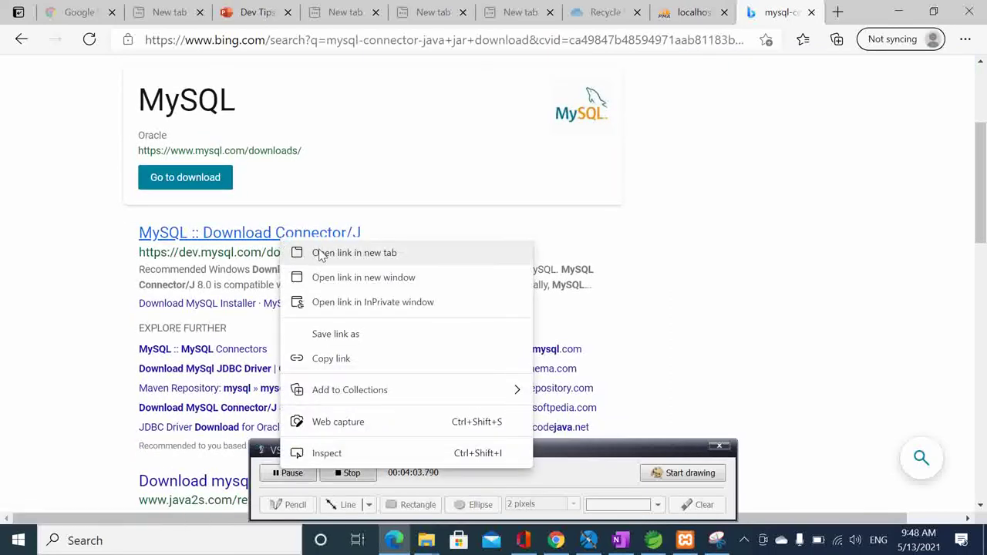
left_click(322, 254)
left_click(779, 14)
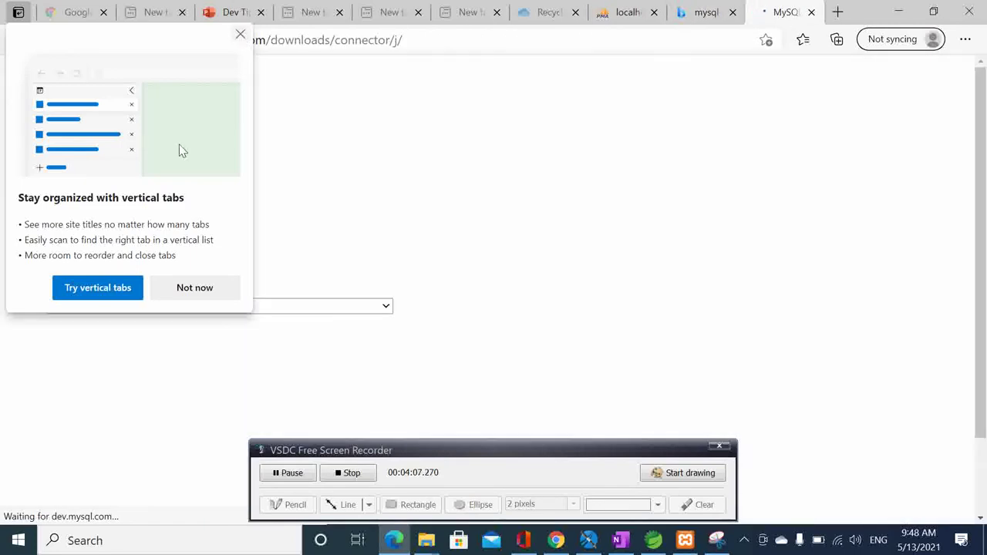
left_click(204, 287)
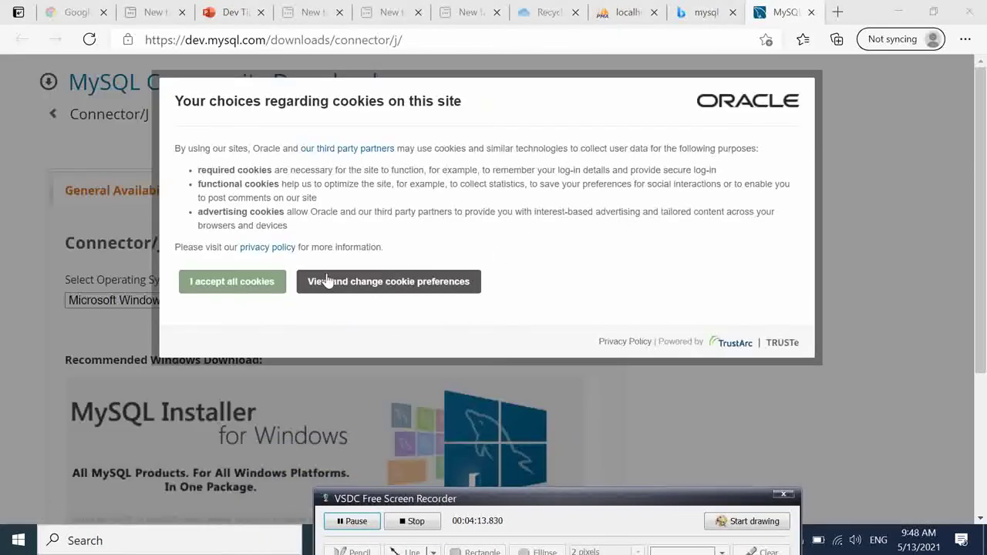
Accept cookies, set the OS to Platform Independent, and download the Connector/J ZIP archive.
left_click(267, 289)
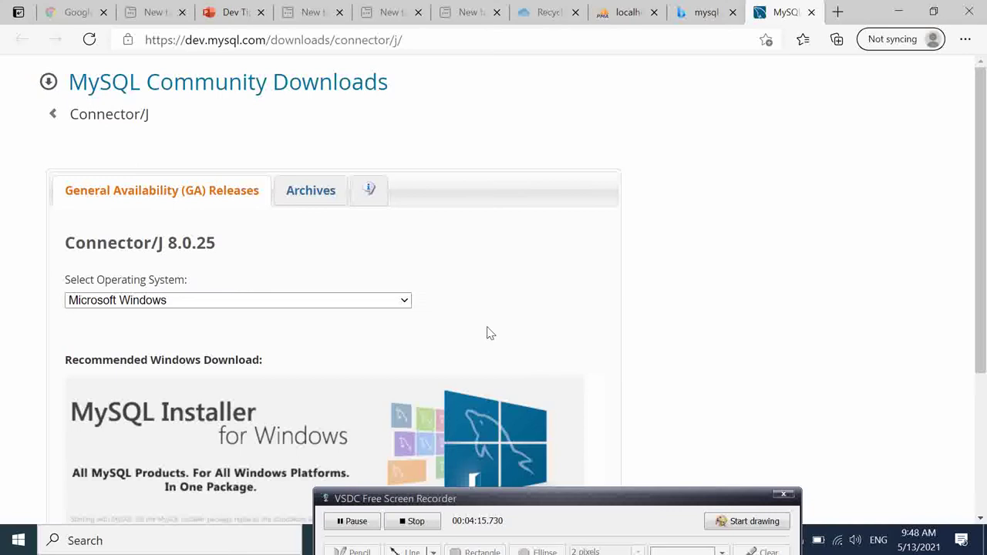
scroll(496, 331, "down", 1)
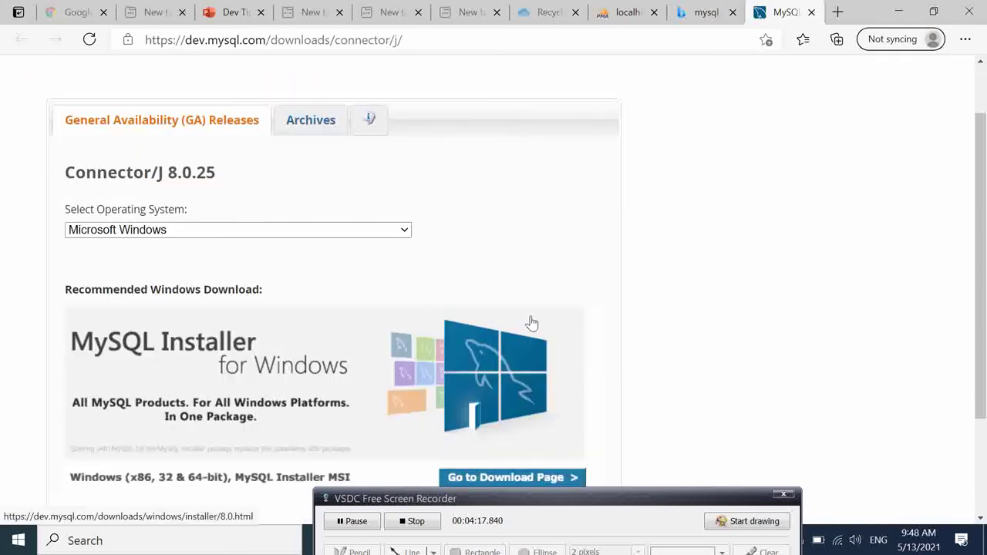
left_click(409, 232)
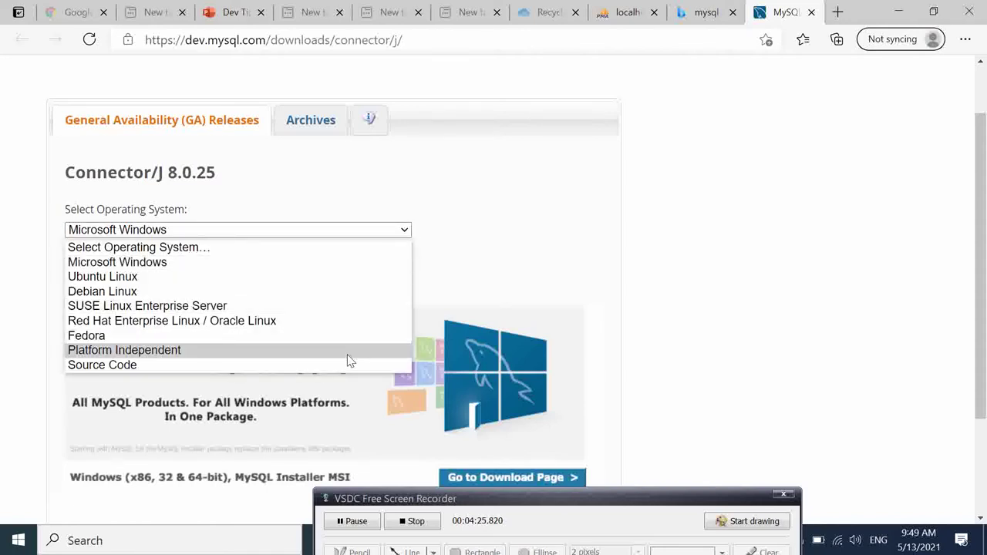
left_click(349, 355)
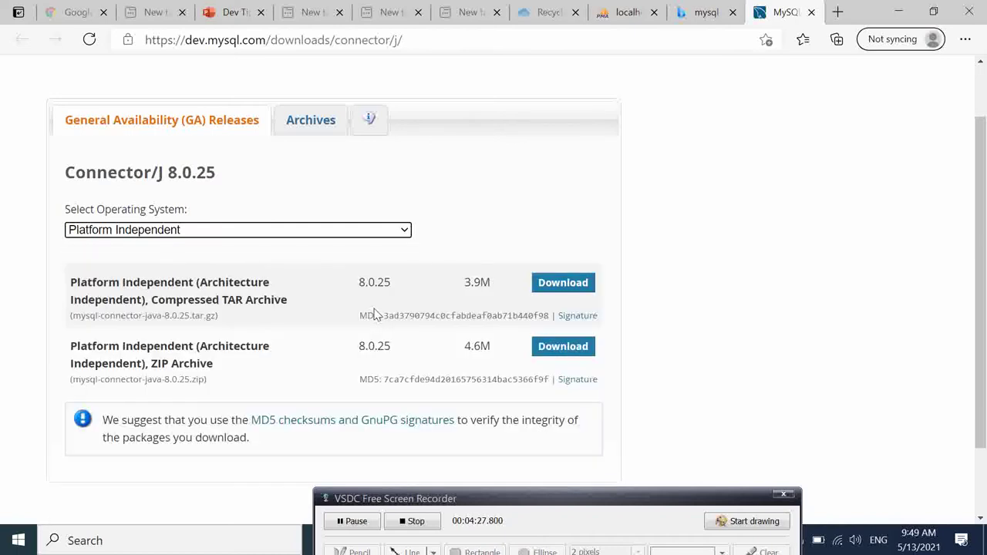
left_click(285, 231)
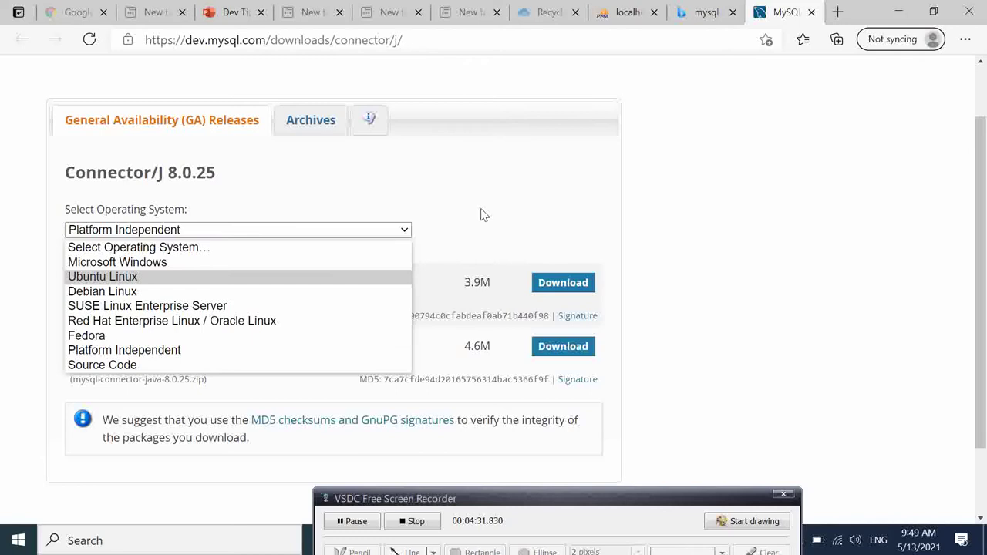
left_click(509, 192)
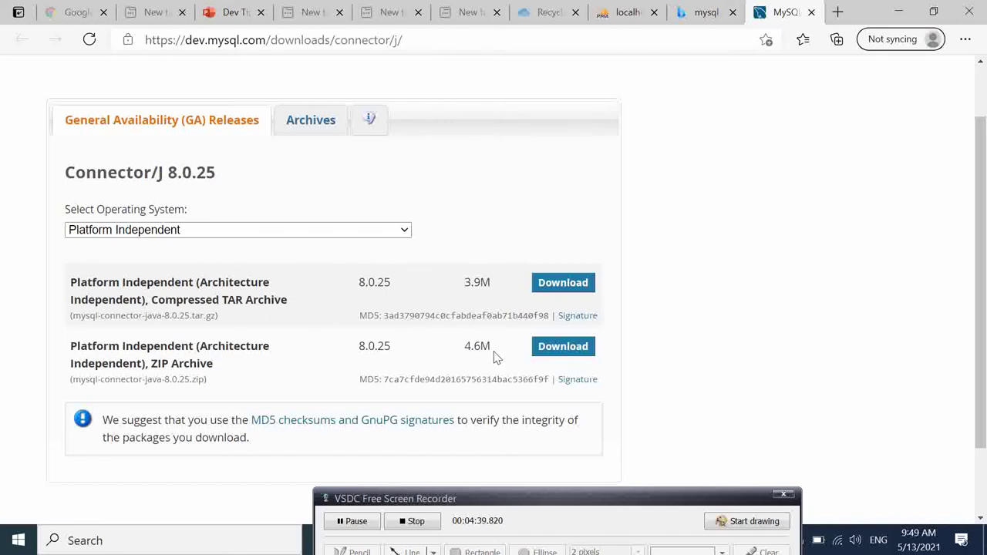
left_click(559, 346)
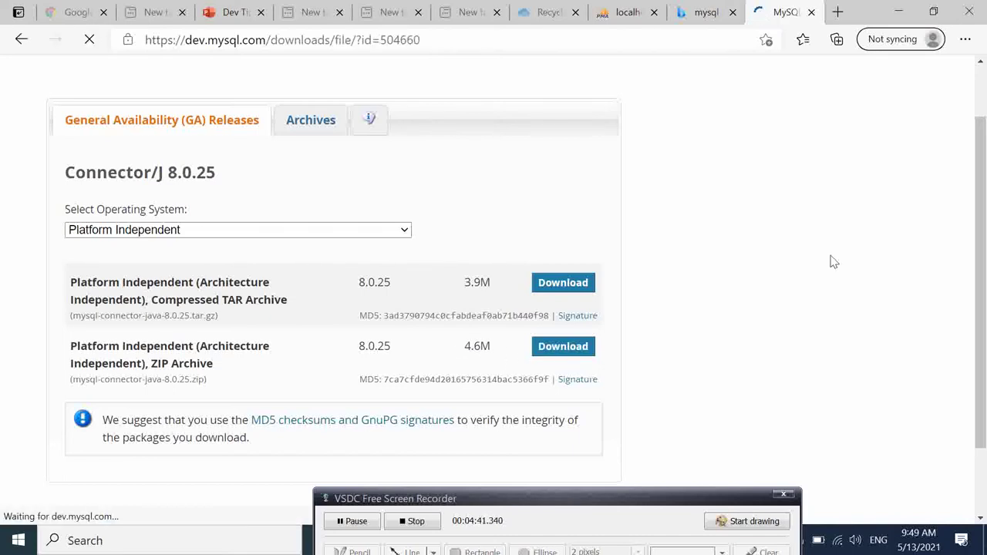
Download mysql-connector-java-8.0.25.zip without signing in, then open the Downloads folder.
scroll(833, 261, "down", 1)
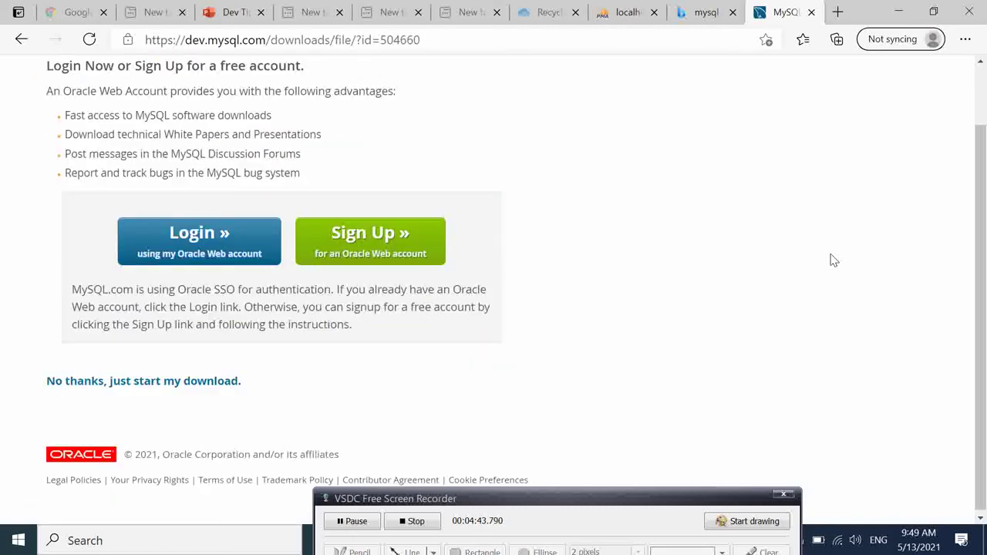
left_click(88, 385)
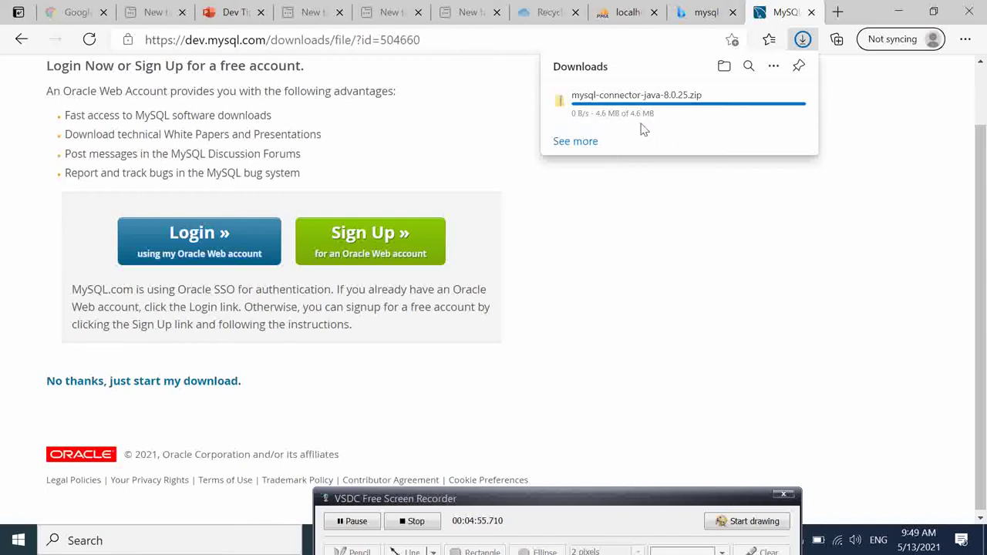
left_click(723, 68)
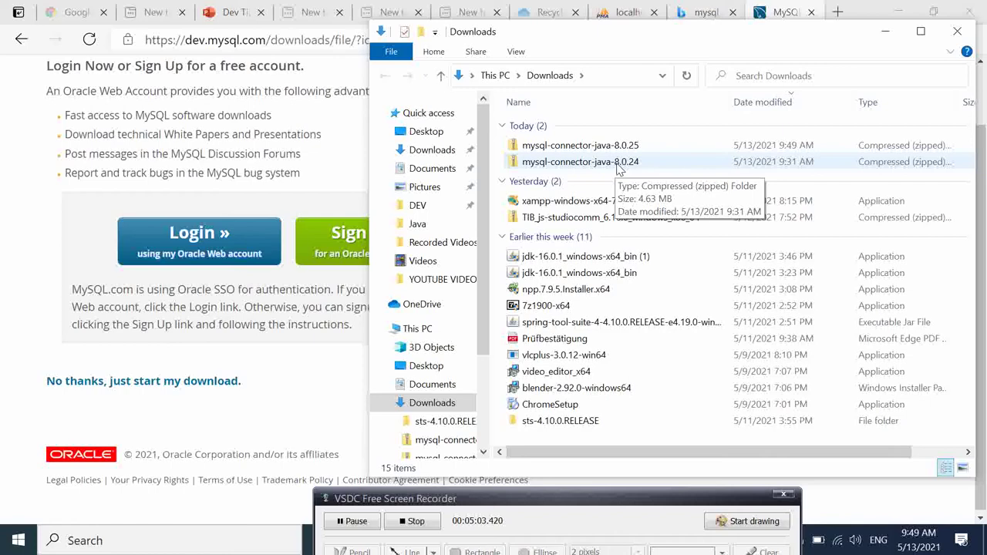
Unblock the mysql-connector-java-8.0.24 zip in its Properties dialog.
left_click(611, 166)
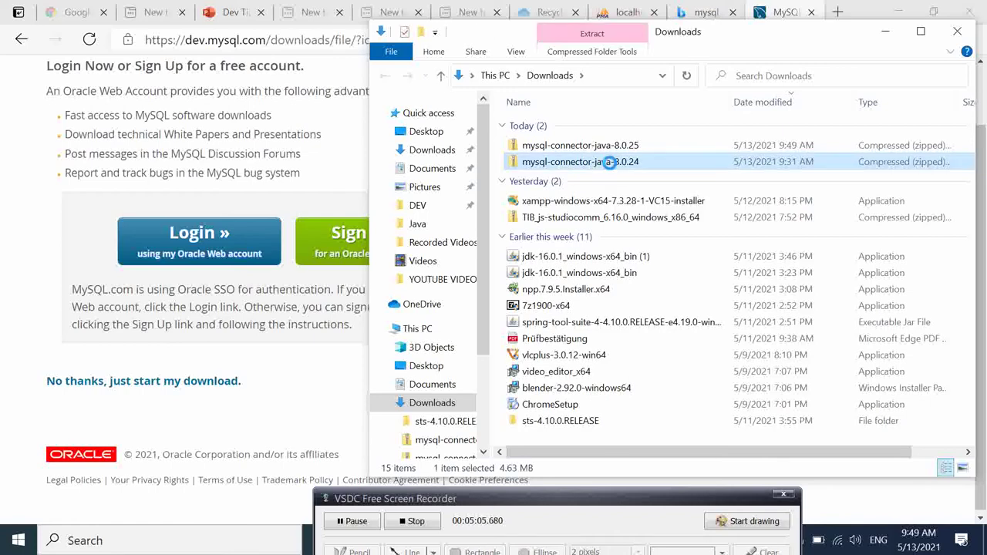
right_click(610, 162)
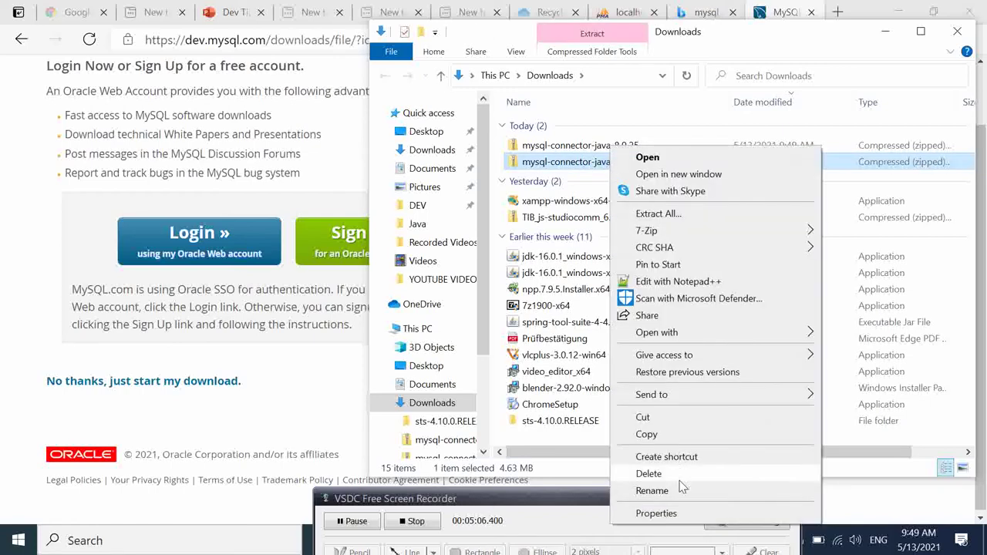
left_click(675, 513)
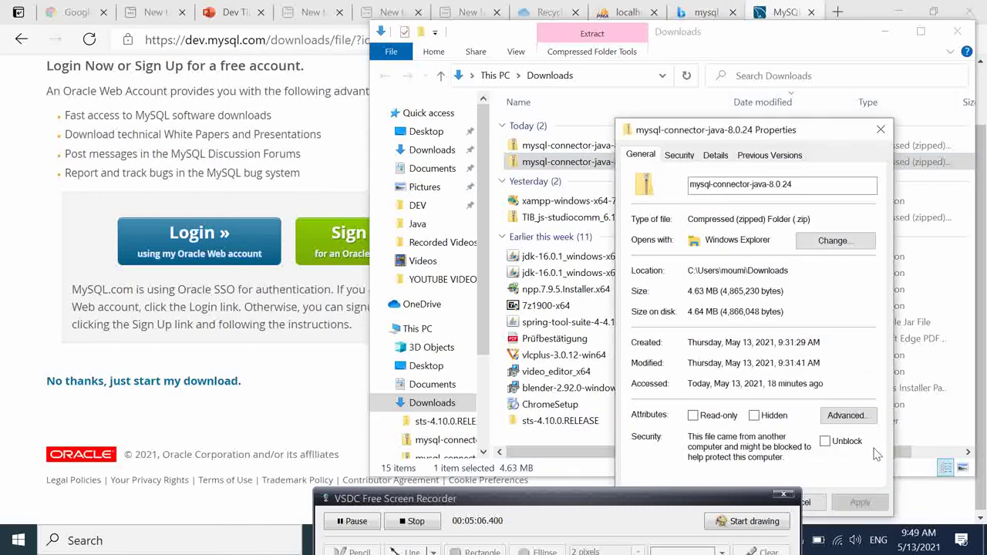
left_click(826, 441)
left_click_drag(689, 498, 663, 540)
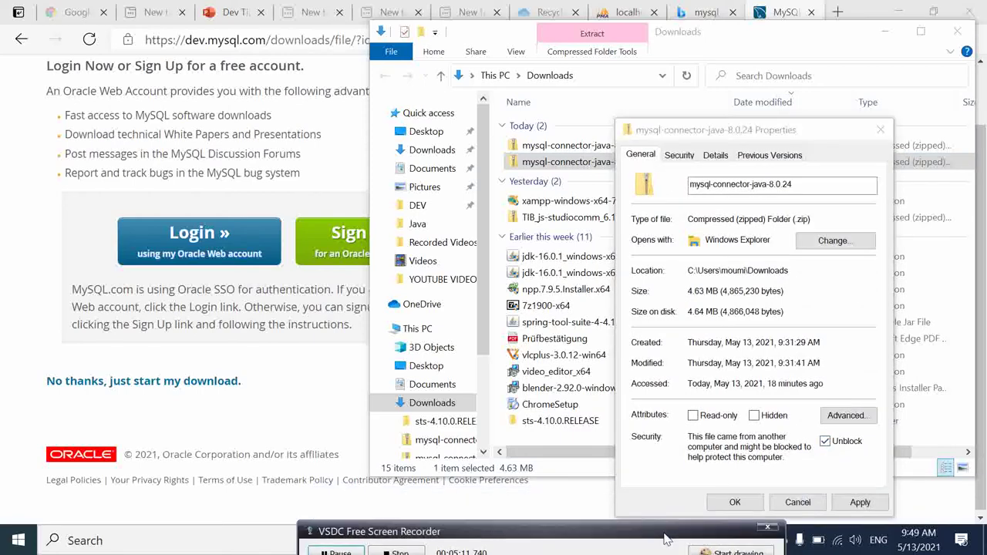
left_click(744, 502)
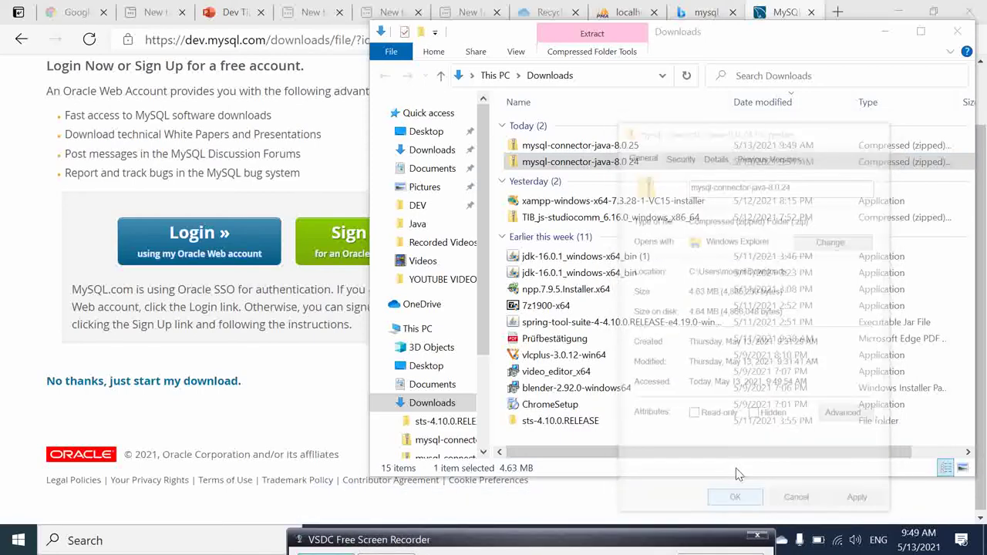
double_click(576, 157)
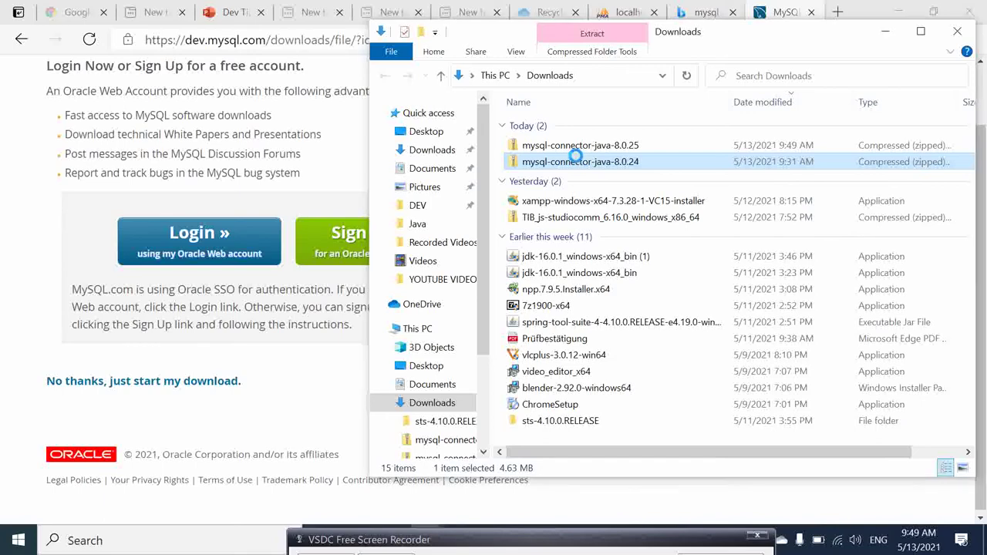
right_click(576, 157)
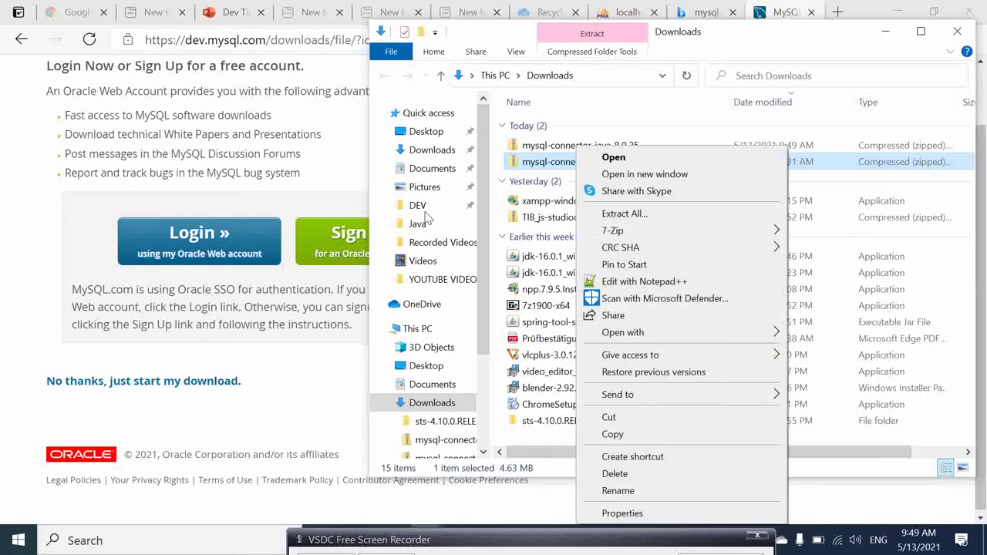
Open the extracted mysql-connector-java-8.0.24 folder in DEV\JasperProjects.
left_click(422, 212)
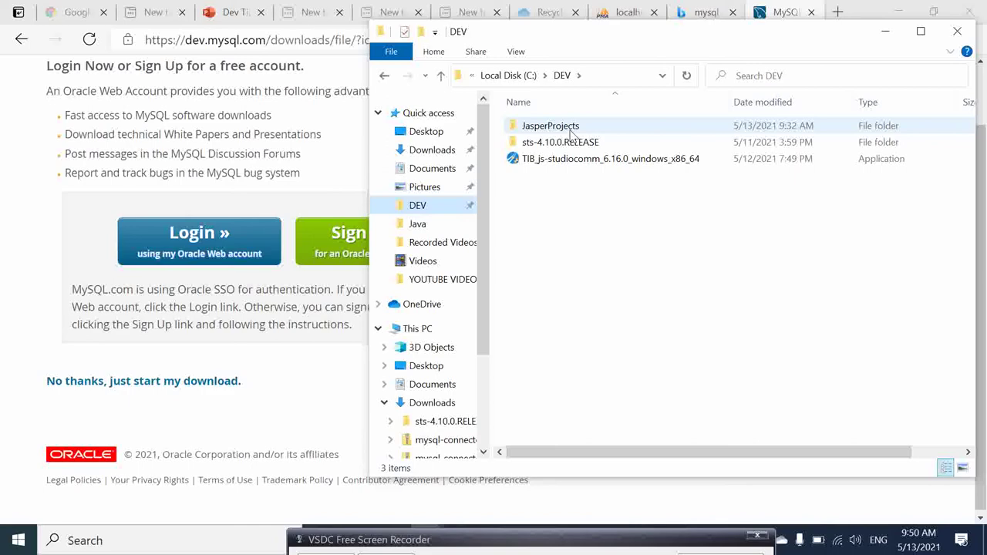
left_click(571, 131)
double_click(571, 132)
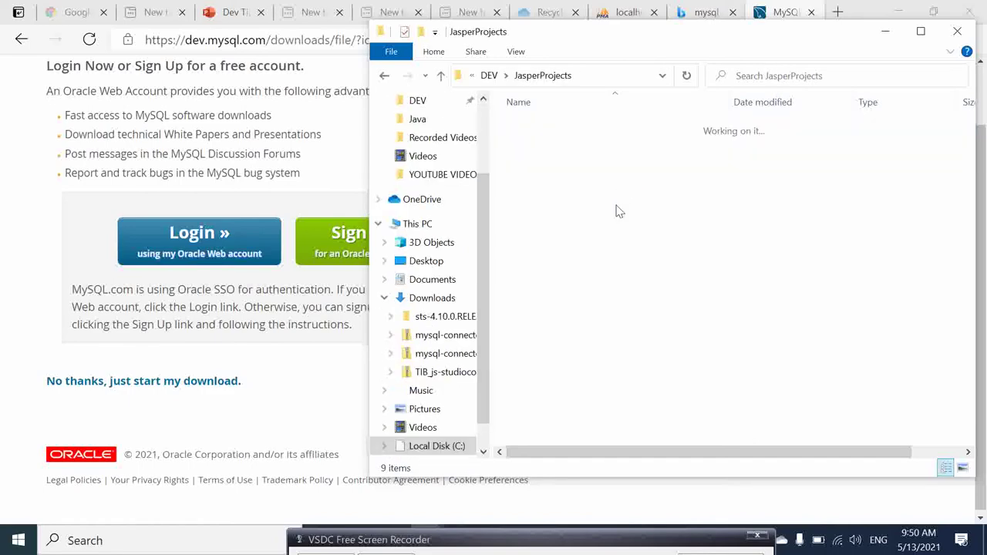
right_click(589, 322)
left_click(554, 241)
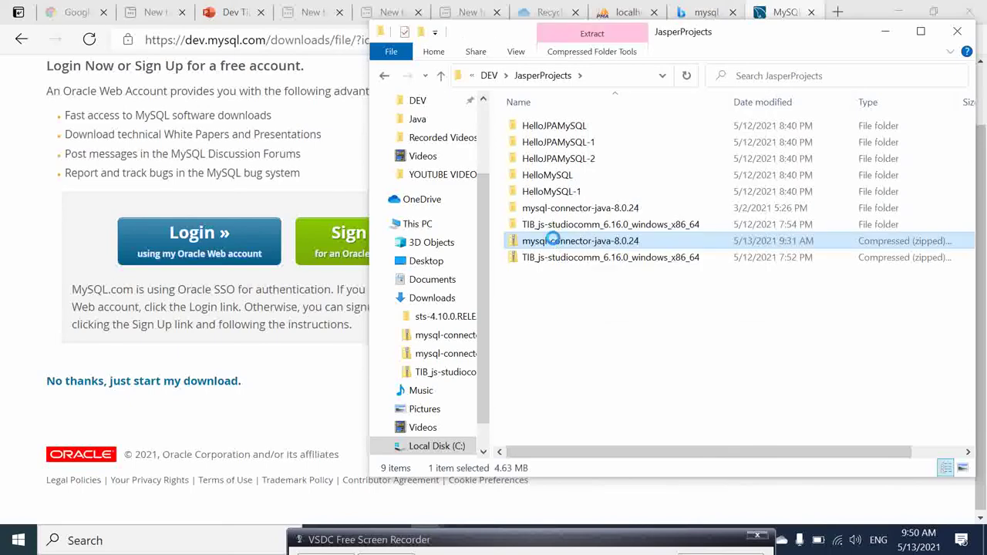
right_click(554, 240)
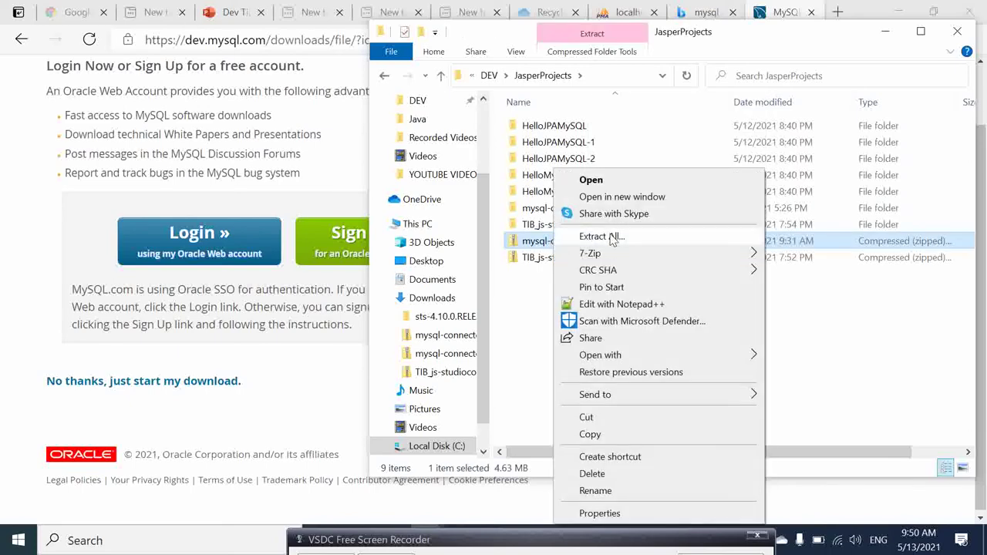
mouse_move(589, 253)
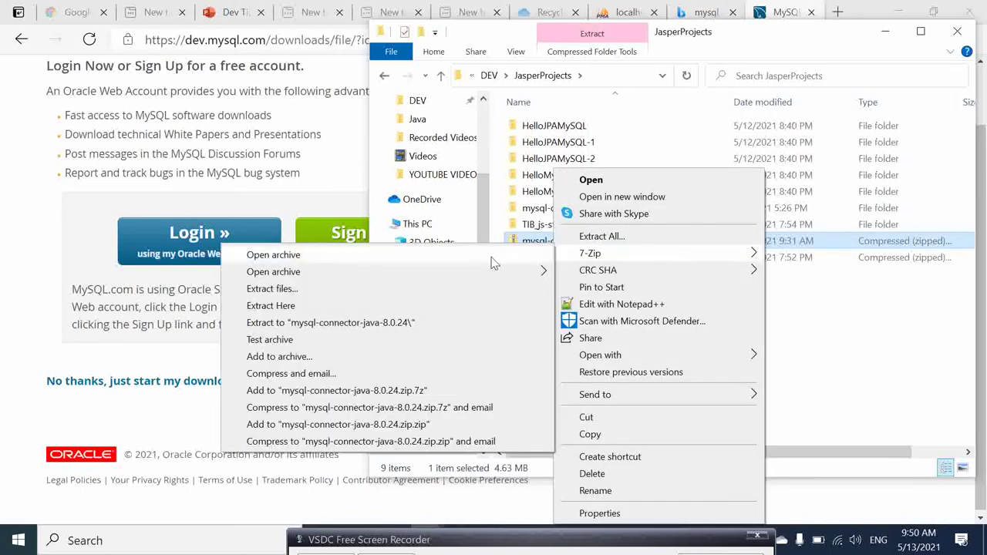
left_click(898, 327)
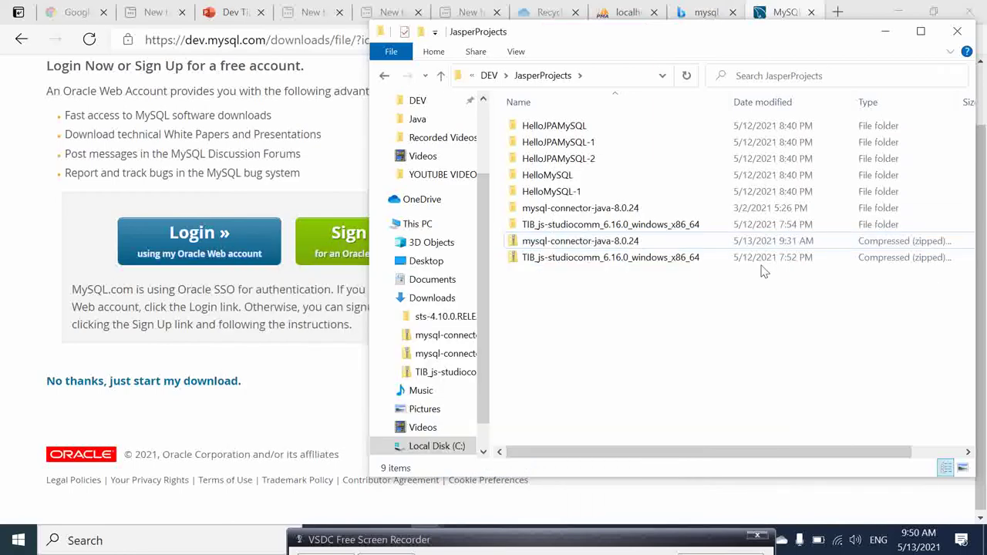
double_click(632, 207)
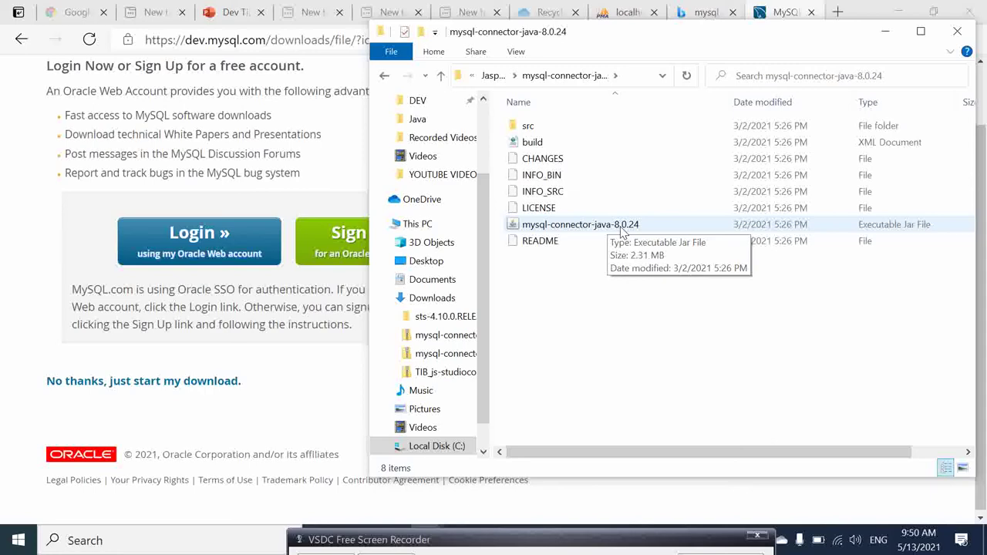
mouse_move(580, 224)
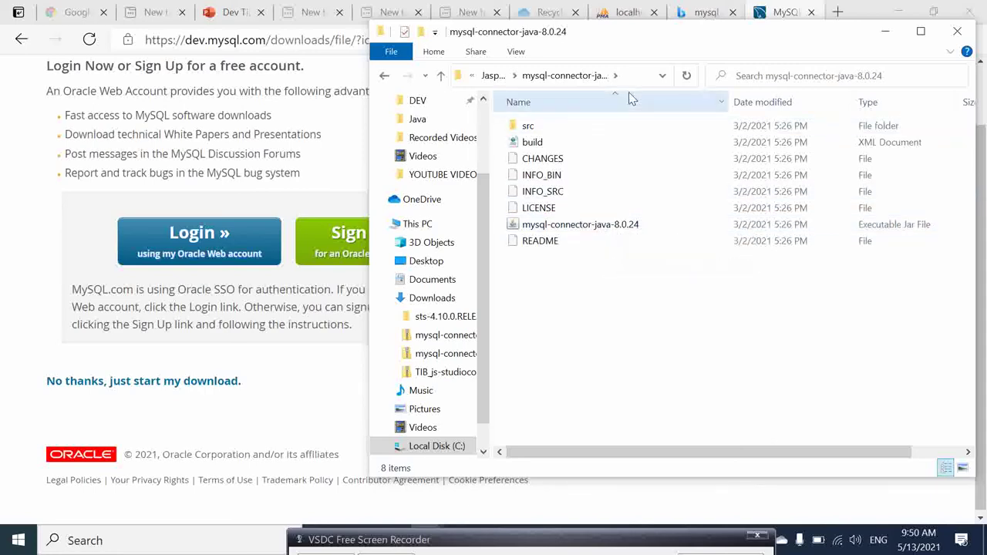
Copy the connector folder's full path from the address bar.
left_click(633, 77)
right_click(632, 76)
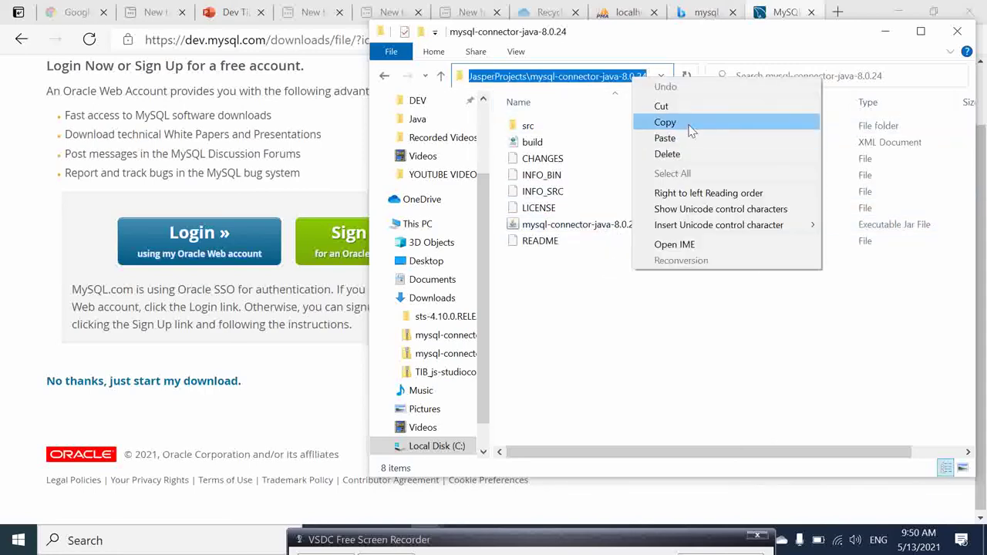
left_click(688, 126)
mouse_move(586, 531)
left_mouse_down()
mouse_move(401, 417)
mouse_move(397, 437)
left_mouse_up()
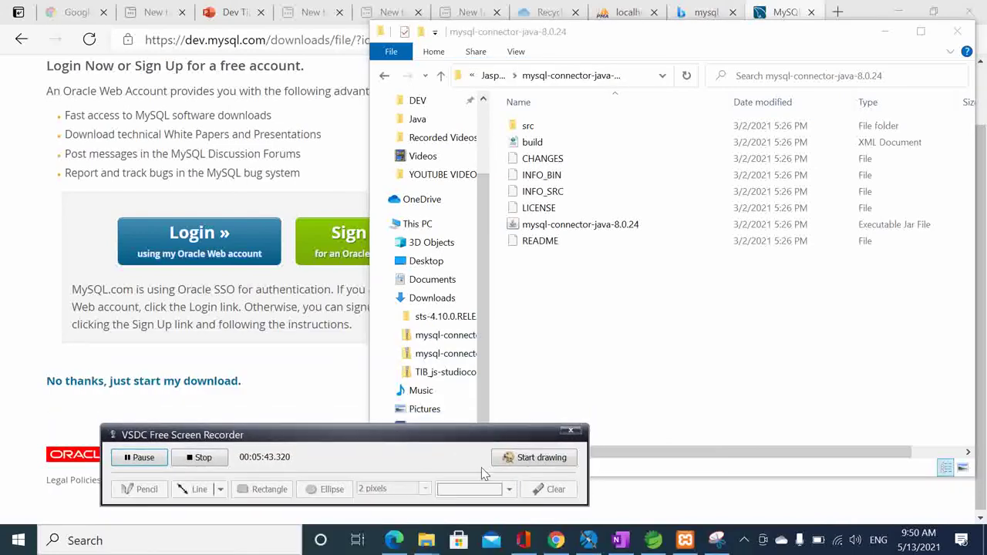
Add mysql-connector-java-8.0.24.jar to the Mysql Data Adapter's driver classpath.
left_click(588, 540)
left_click_drag(463, 434, 503, 514)
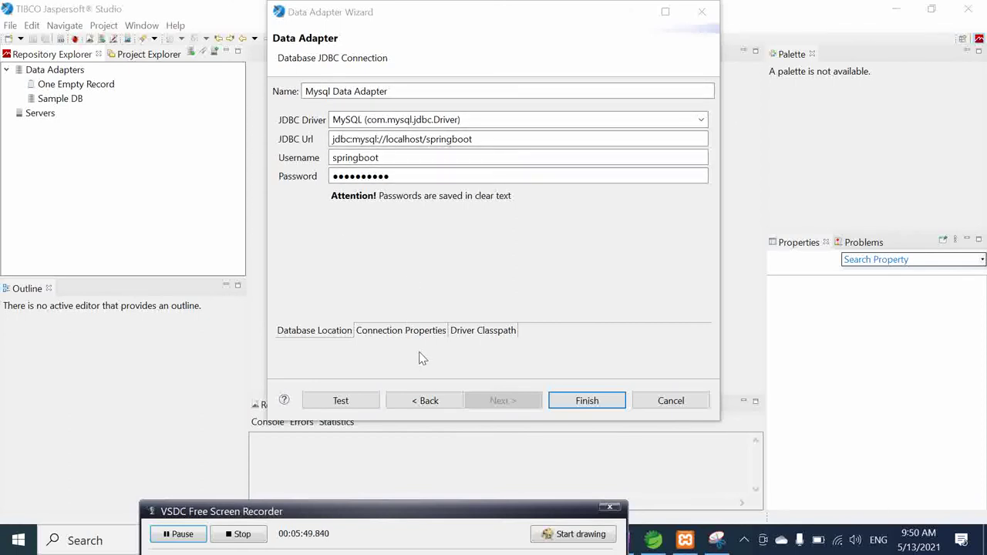
left_click(494, 337)
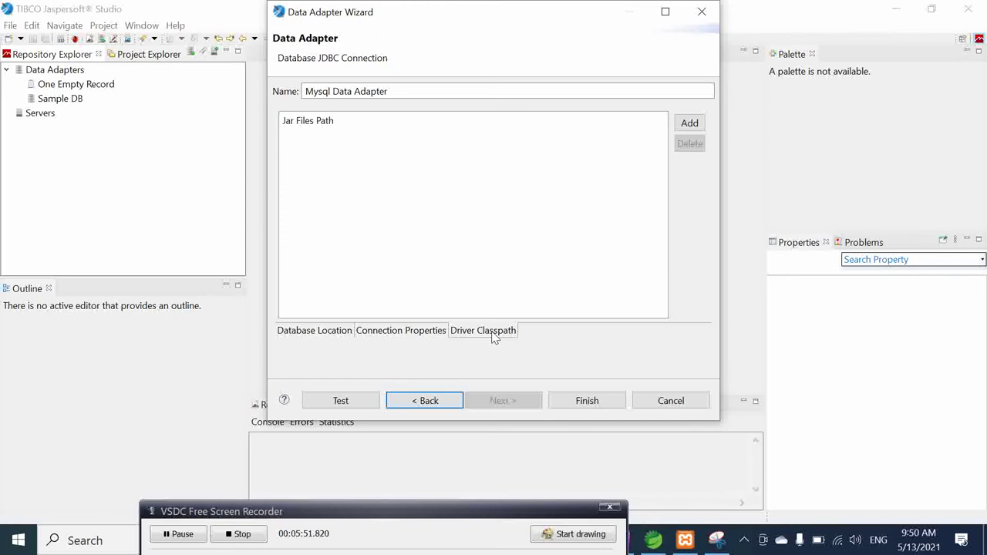
left_click(689, 125)
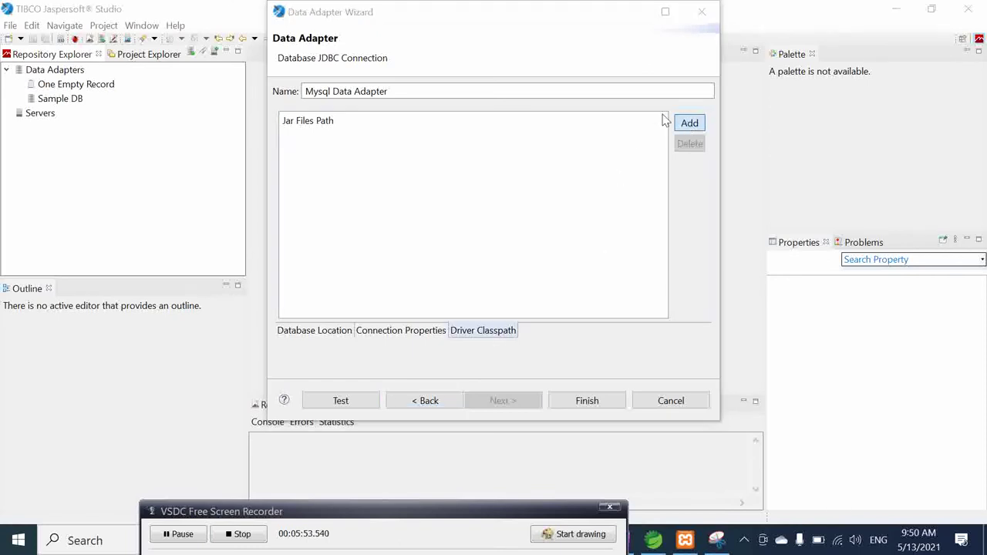
left_click(515, 62)
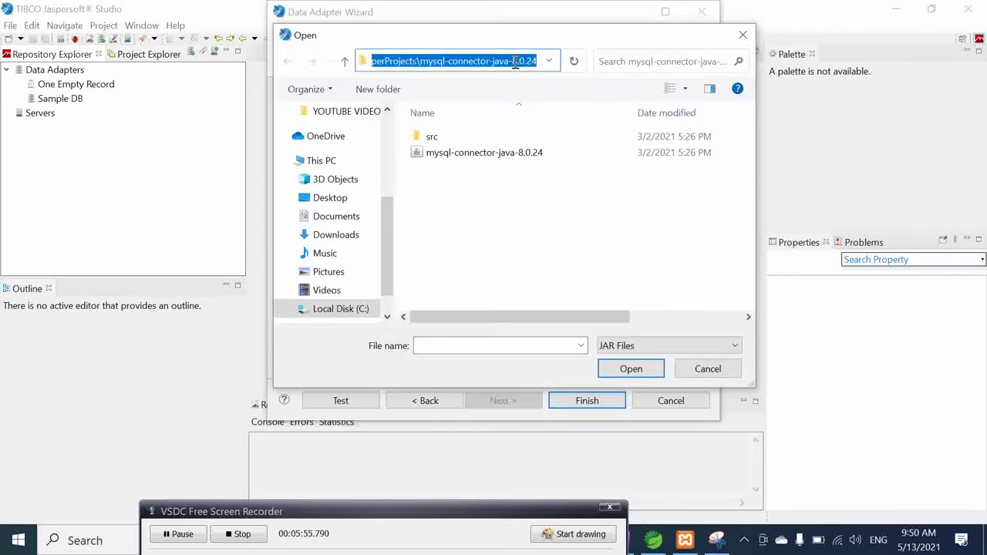
left_click(515, 62)
key("Escape")
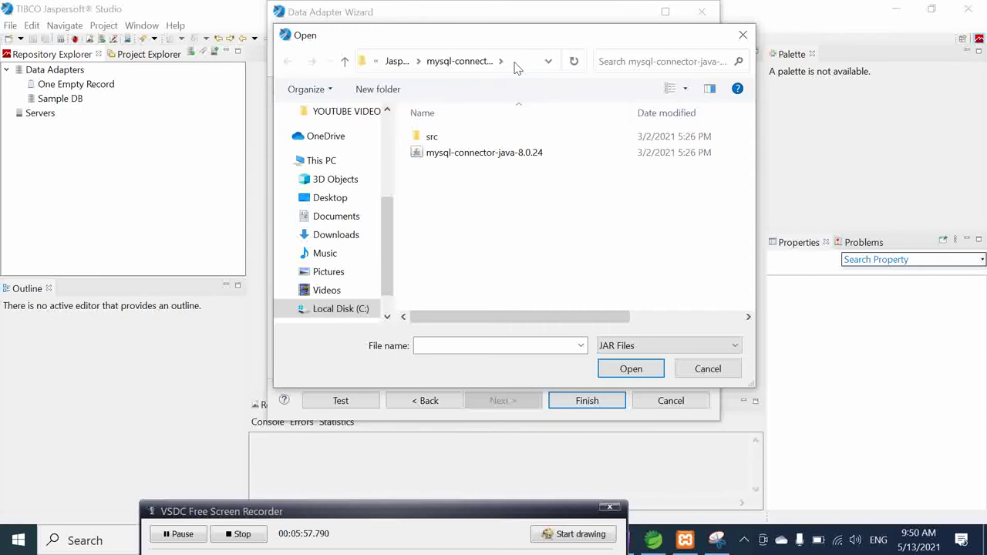
left_click(497, 154)
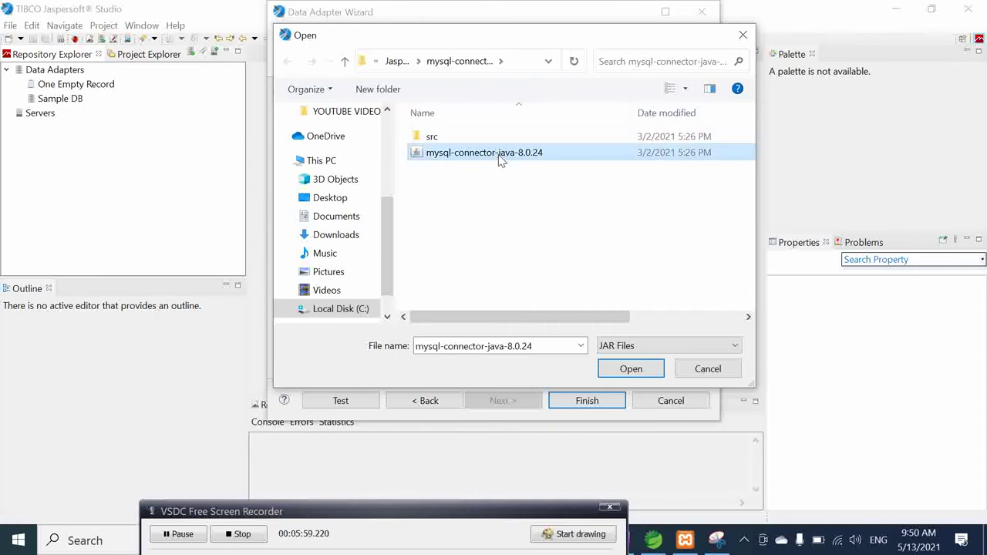
left_click(619, 374)
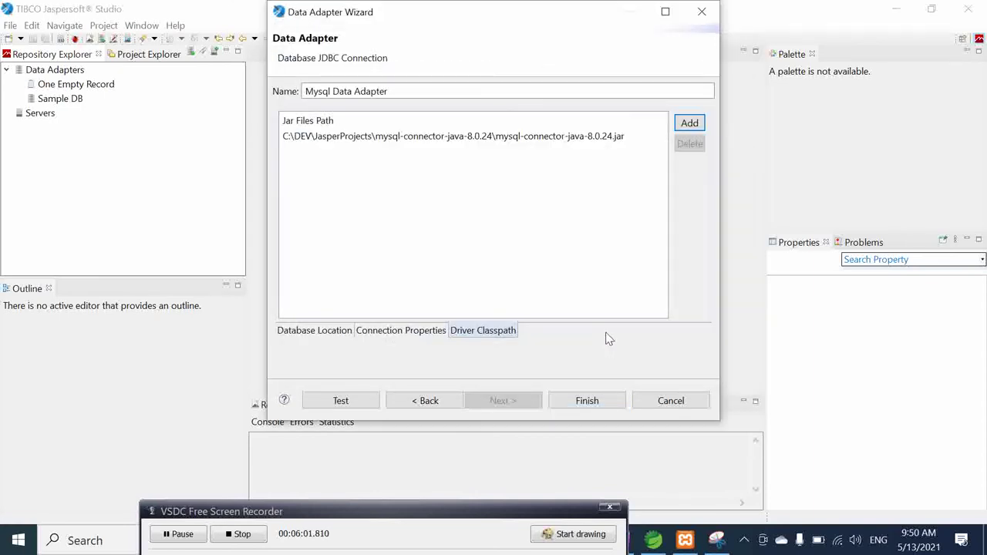
Test the database connection and dismiss the success message.
left_click(304, 332)
left_click(340, 400)
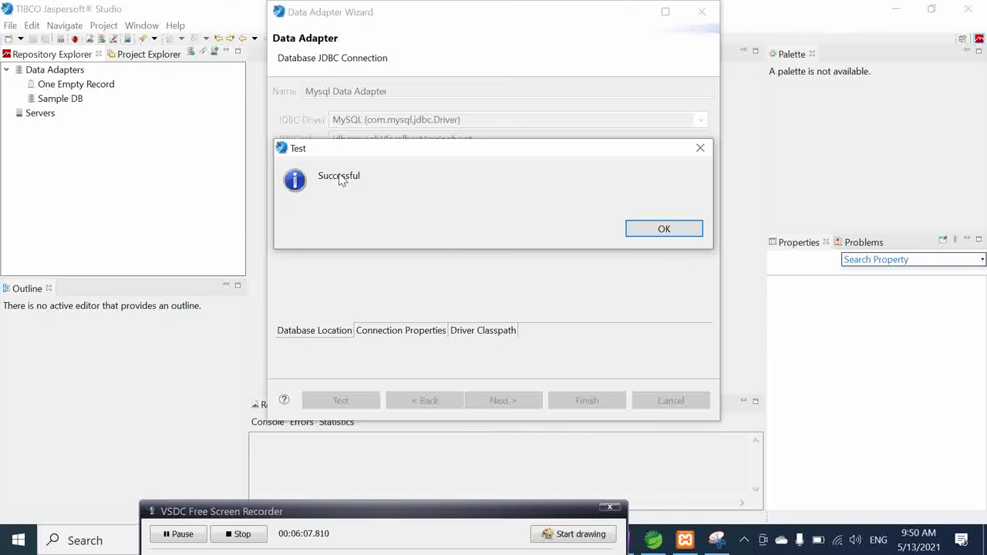
left_click(641, 229)
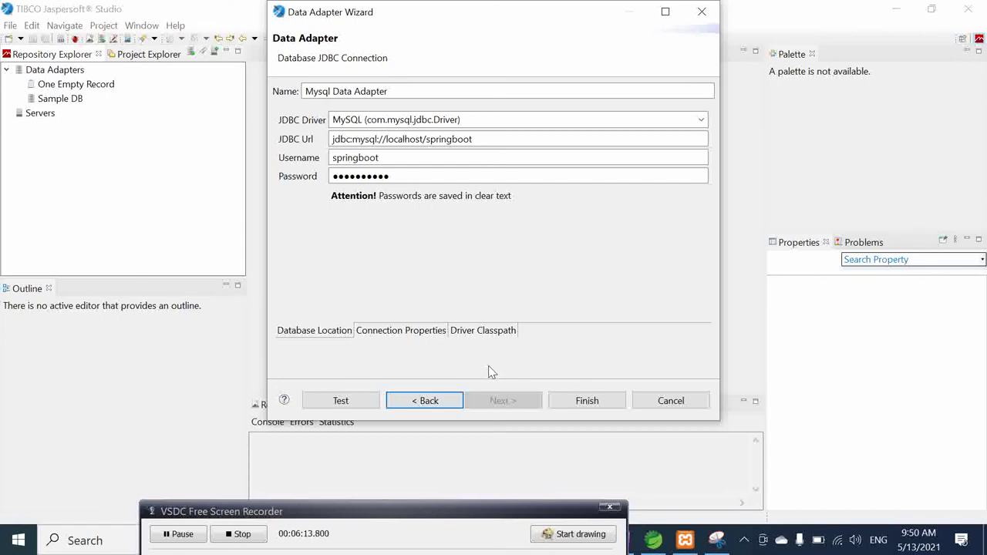
Save the Mysql Data Adapter and build the query 'select * from' springboot.student.
left_click(579, 403)
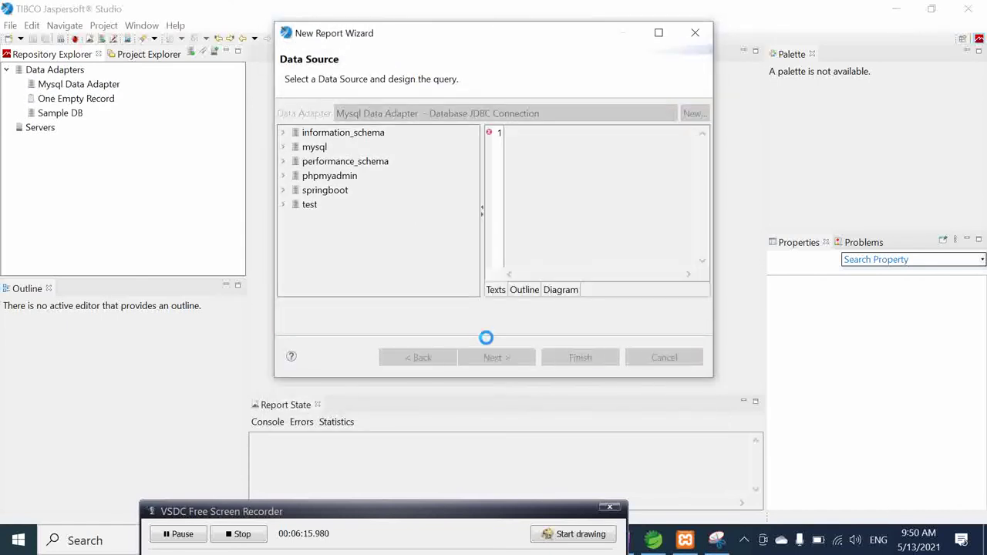
left_click(283, 191)
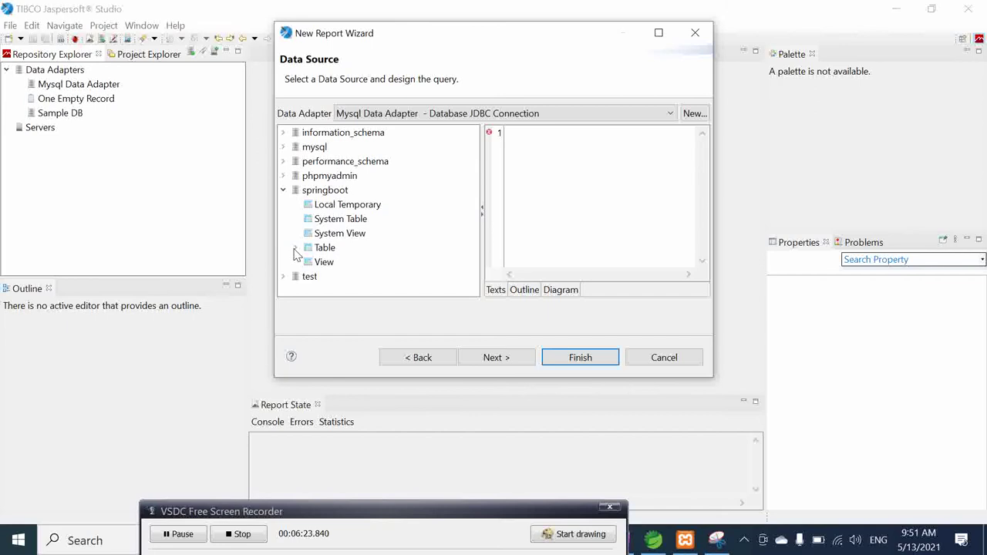
left_click(296, 248)
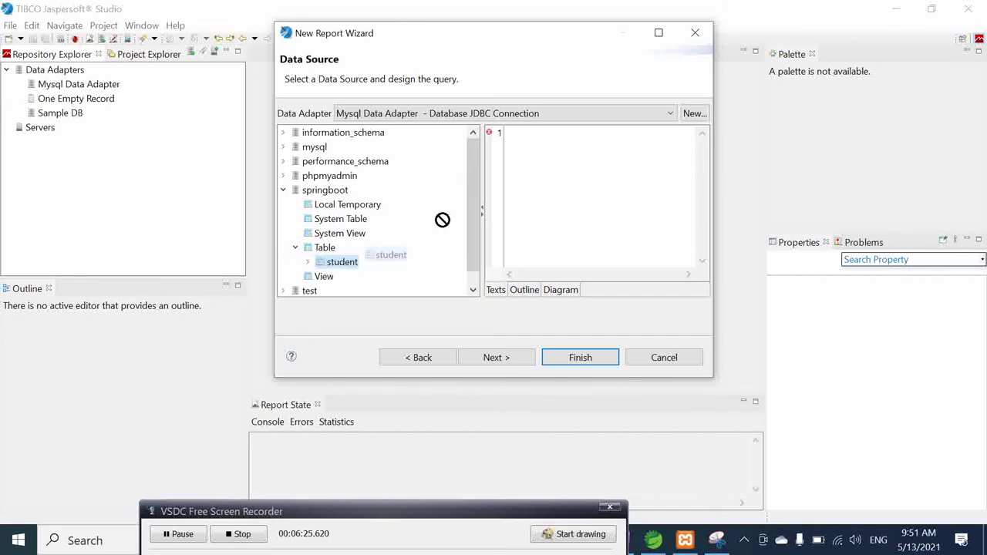
left_click_drag(342, 262, 538, 176)
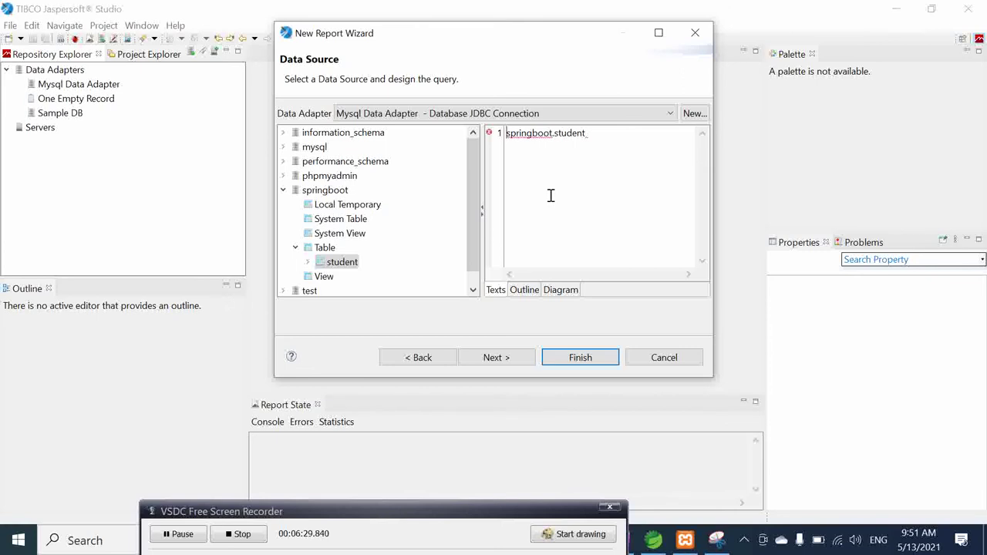
type("sel")
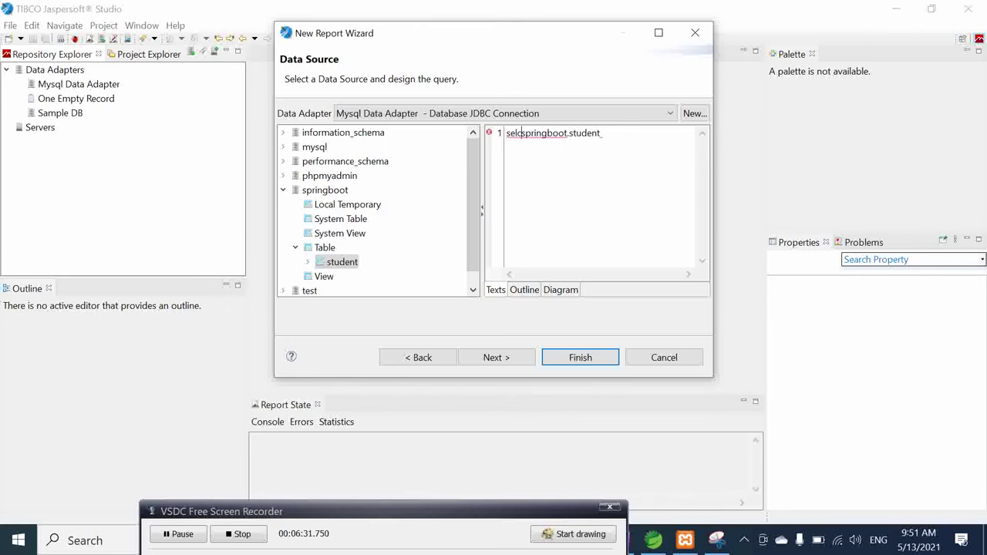
type("ect ")
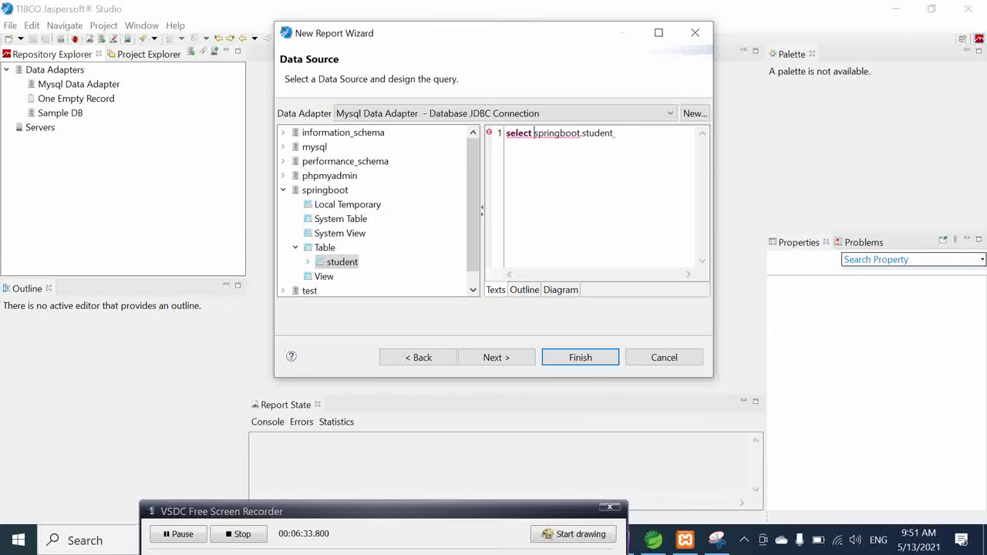
type("* fro")
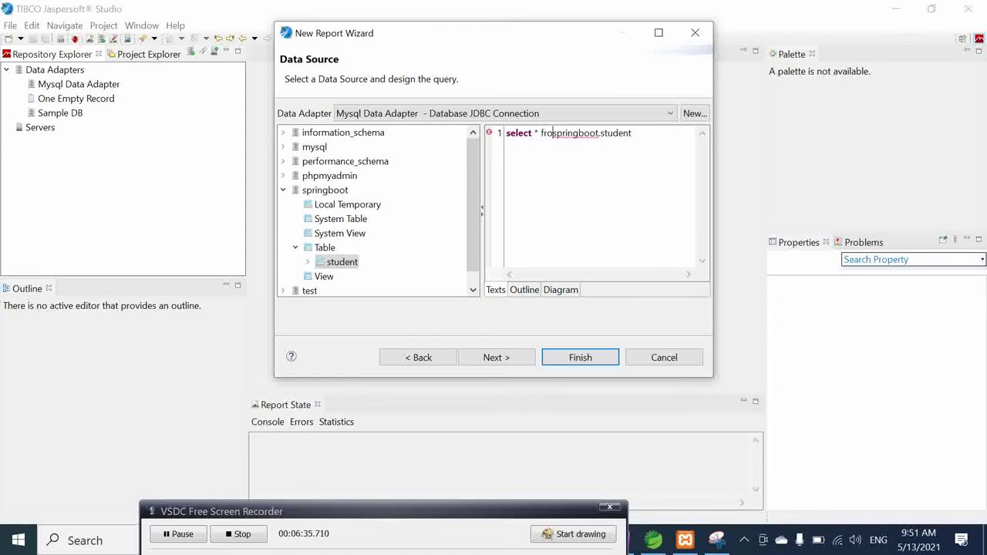
type("m")
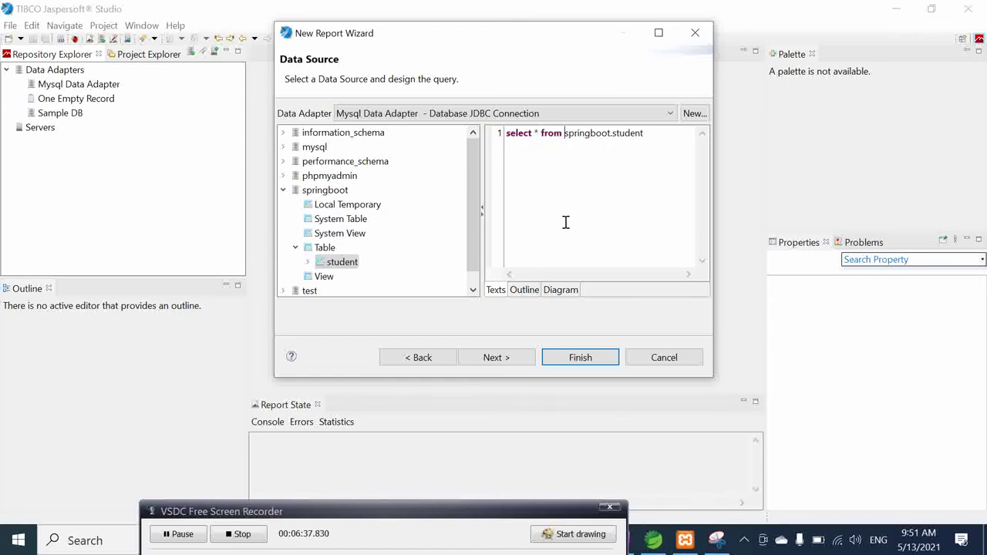
Include all student fields, group by Stid, and finish the Hello.jrxml wizard.
left_click(512, 361)
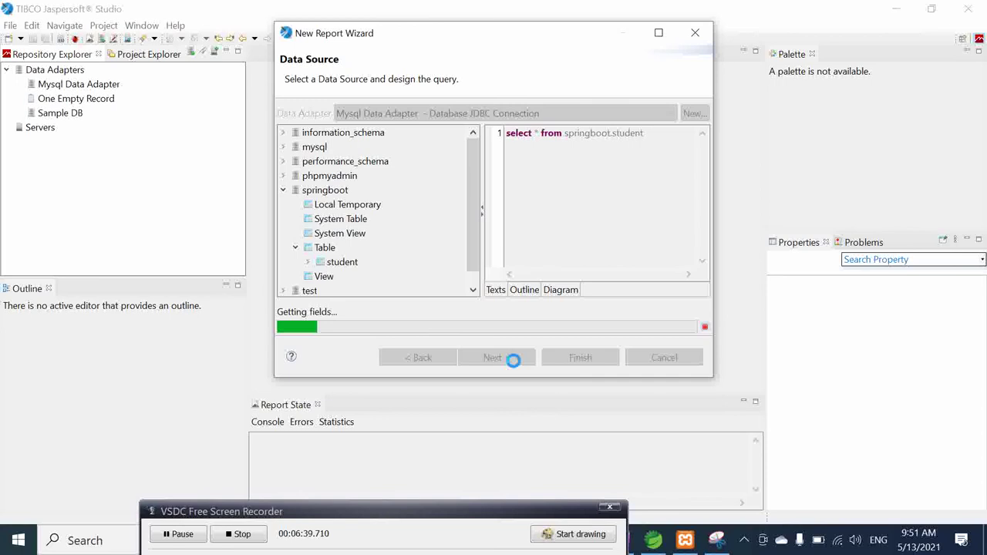
left_click(482, 136)
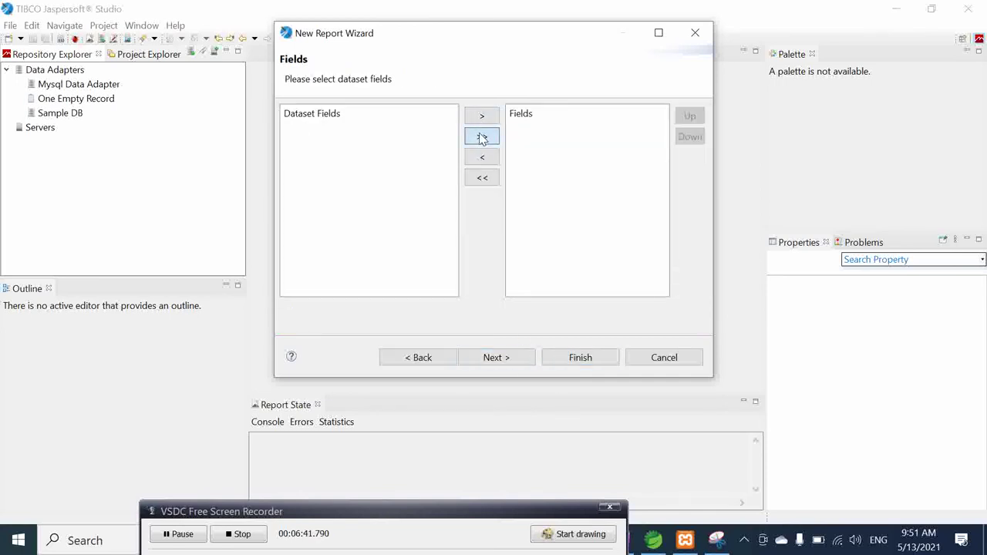
left_click(507, 359)
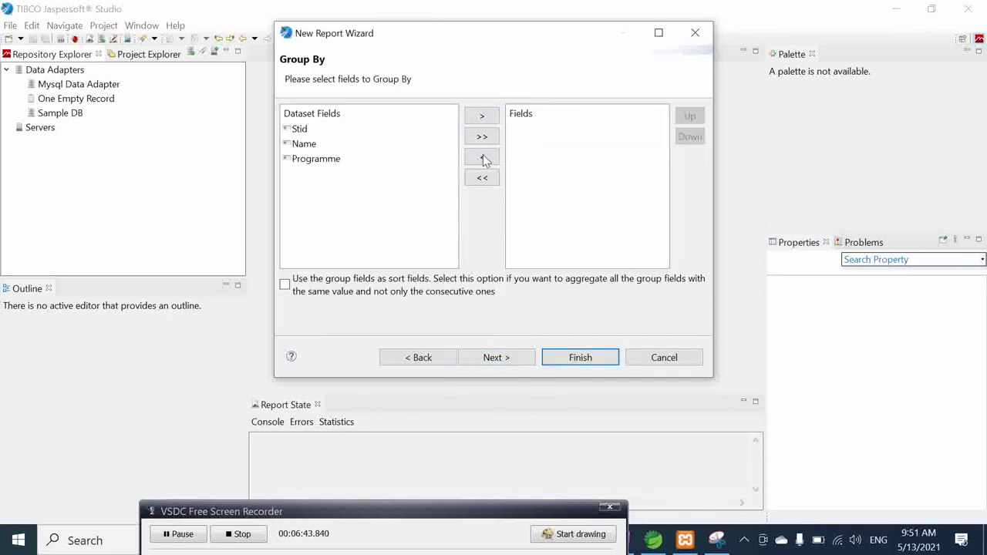
left_click(482, 120)
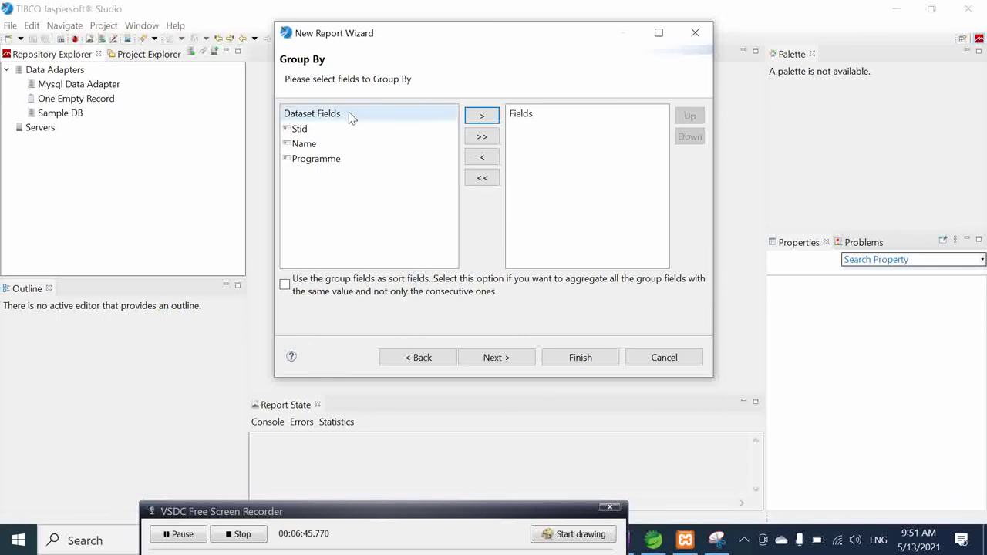
left_click(385, 129)
left_click(483, 121)
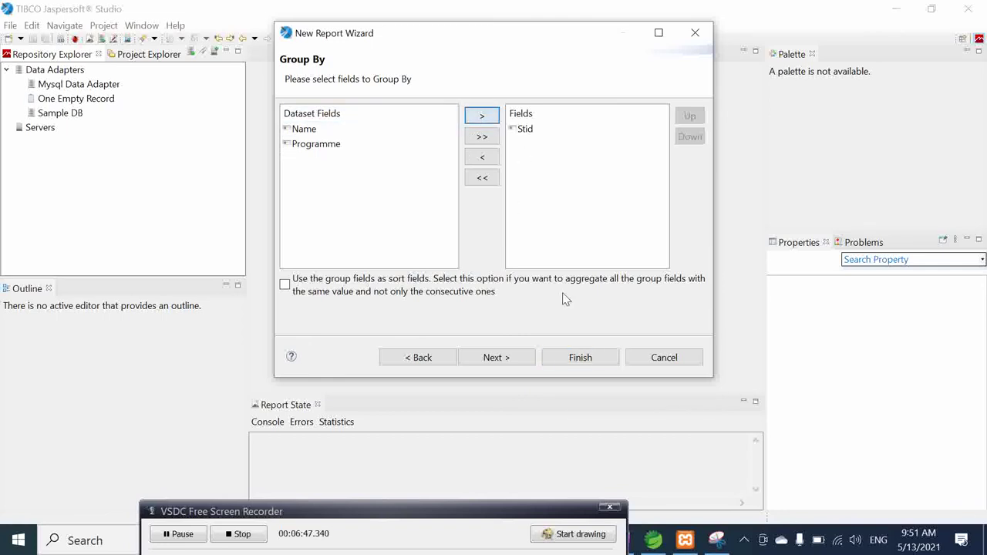
left_click(502, 358)
left_click(569, 357)
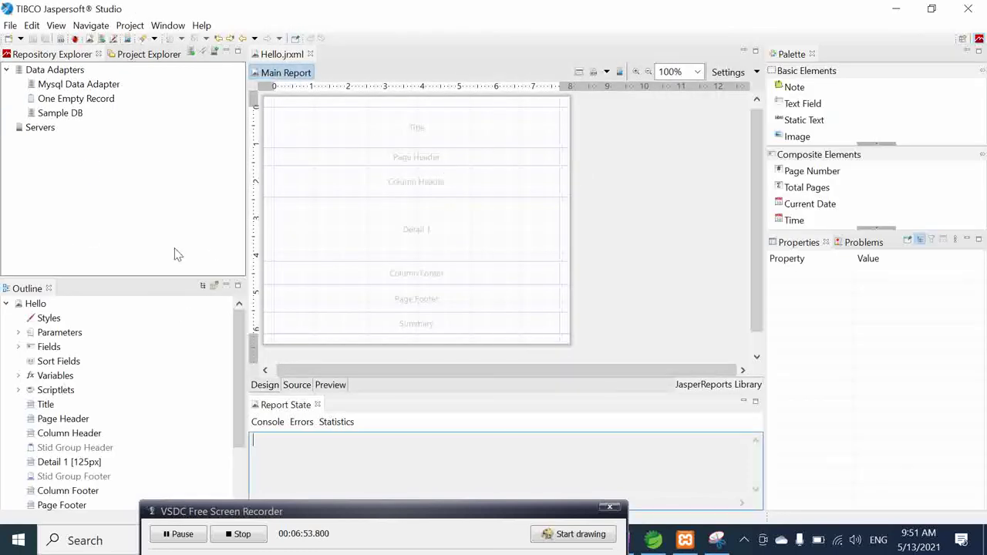
Place the Stid, Name and Programme fields into the Detail 1 band.
left_click(19, 348)
left_click(60, 361)
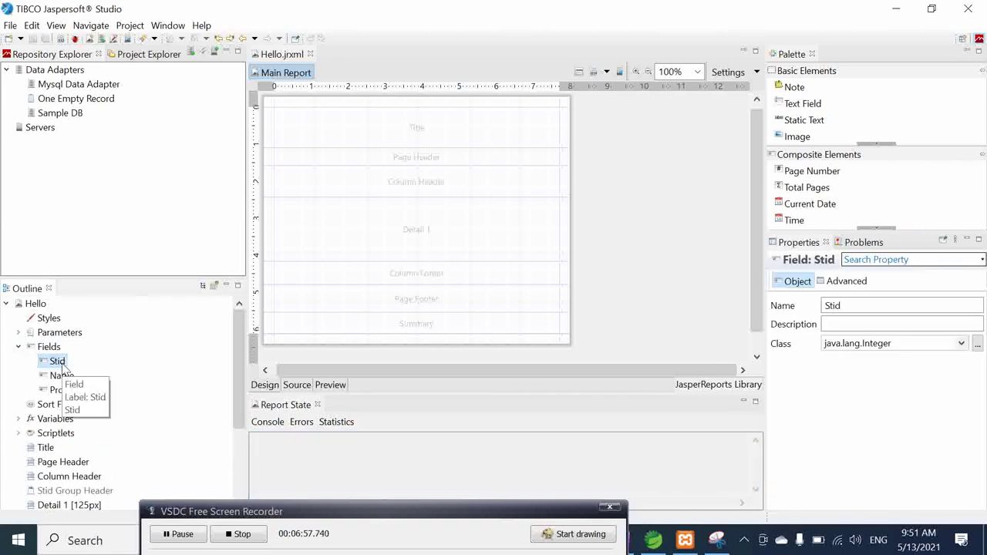
left_click(63, 376, "ctrl")
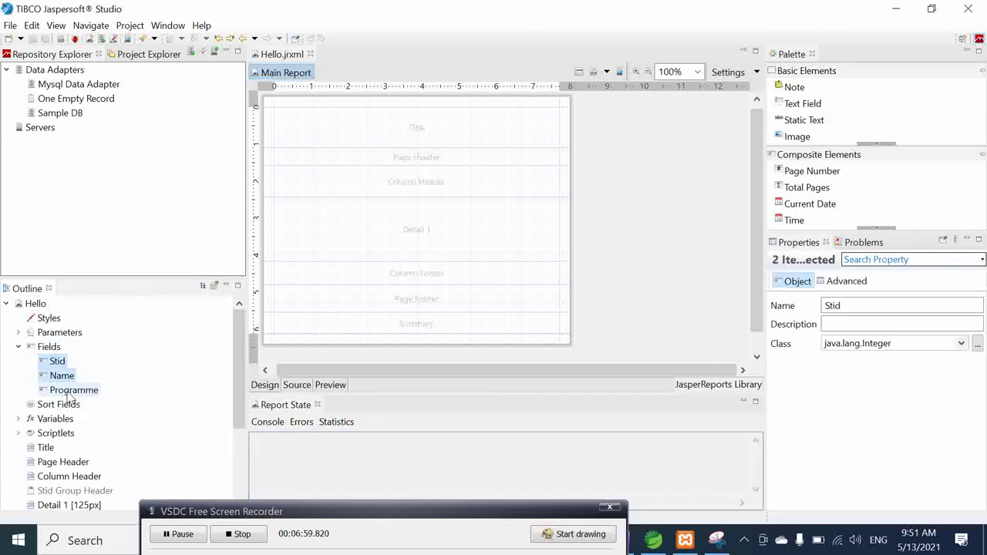
left_click(74, 391, "ctrl")
left_click_drag(72, 396, 347, 229)
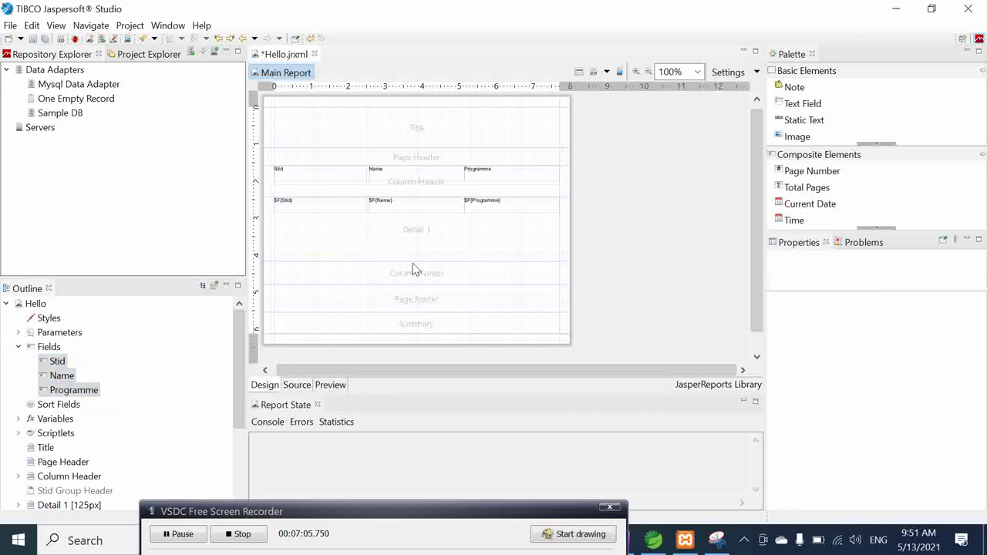
Shrink the Detail 1 band to 35px and tighten the Column Header band.
left_click_drag(414, 261, 414, 214)
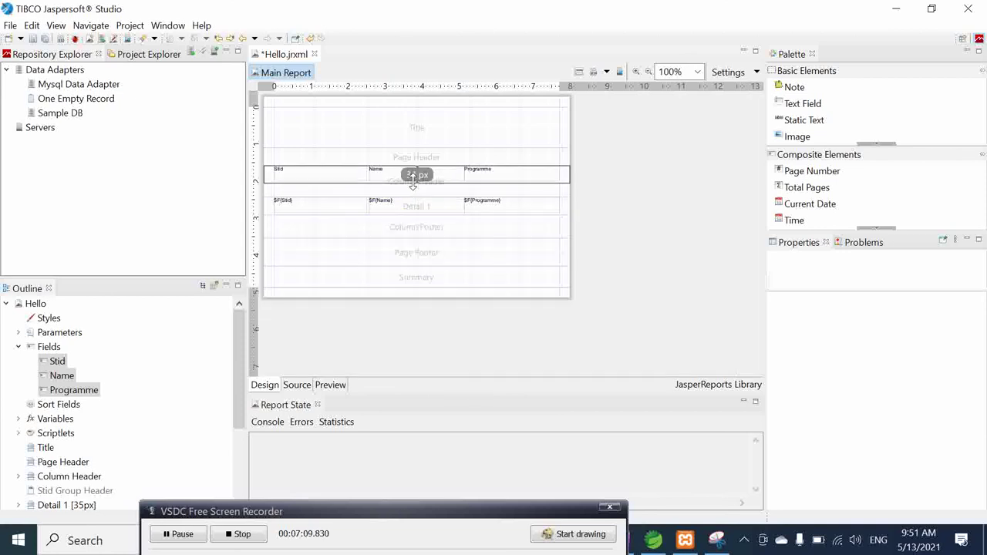
left_click_drag(414, 190, 414, 174)
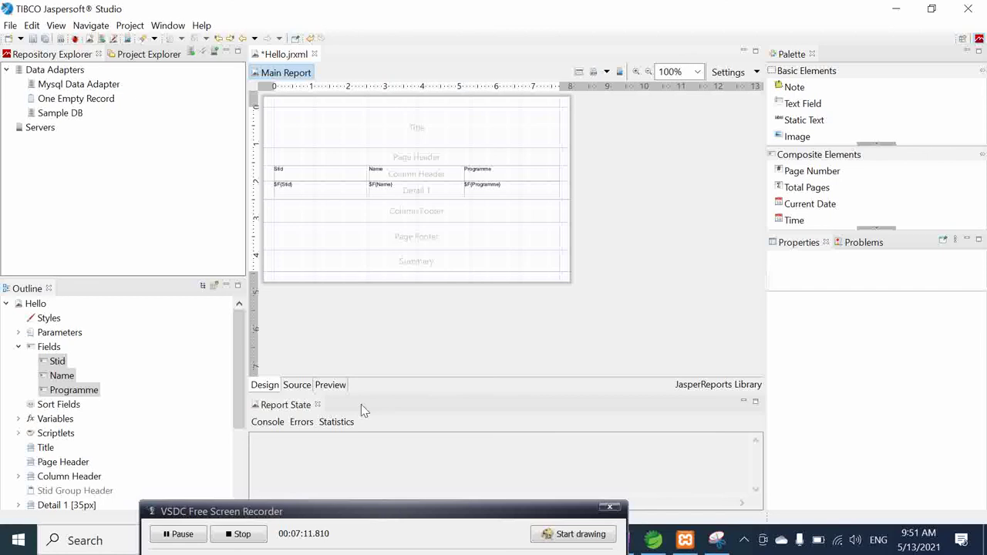
left_click(330, 385)
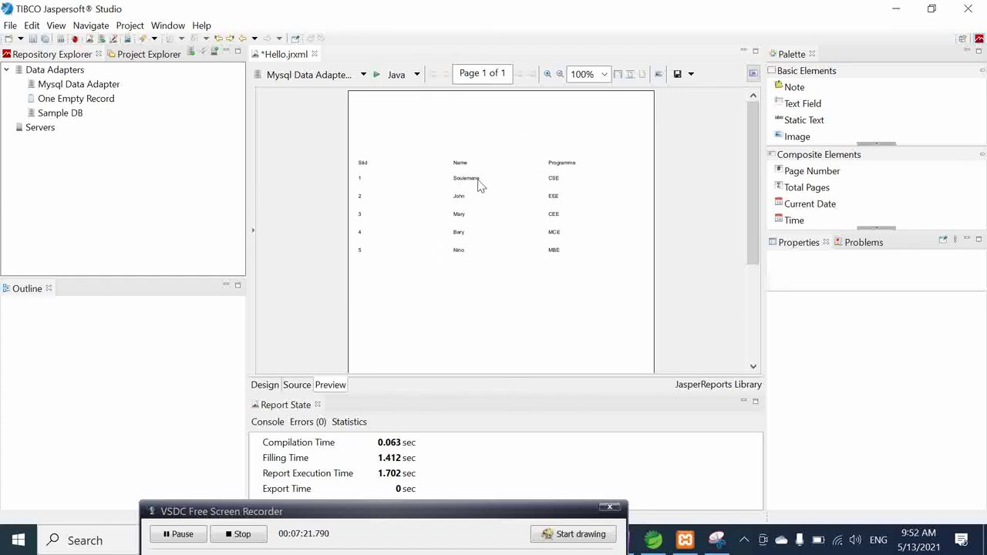
View the Hello preview listing five student rows of Stid, Name and Programme.
left_click_drag(393, 514, 472, 477)
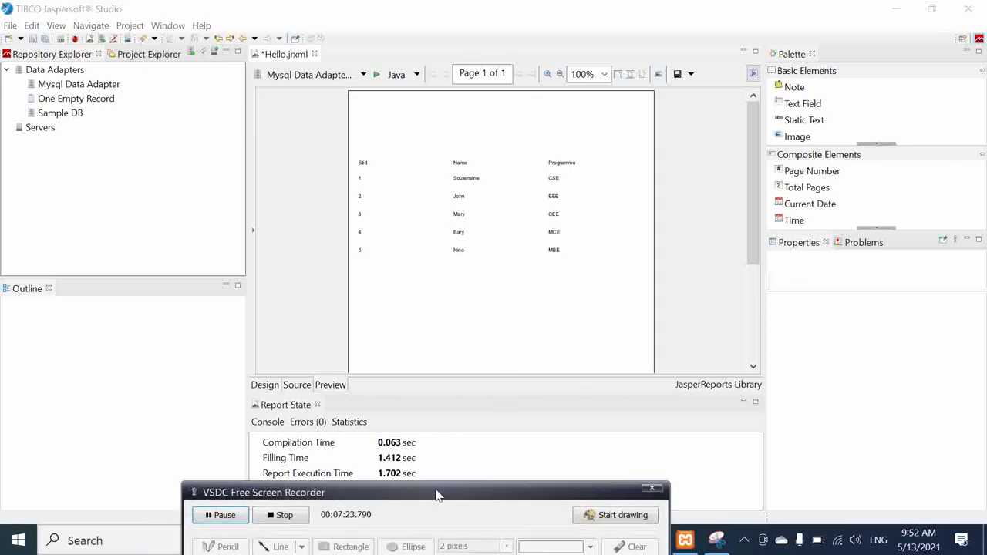